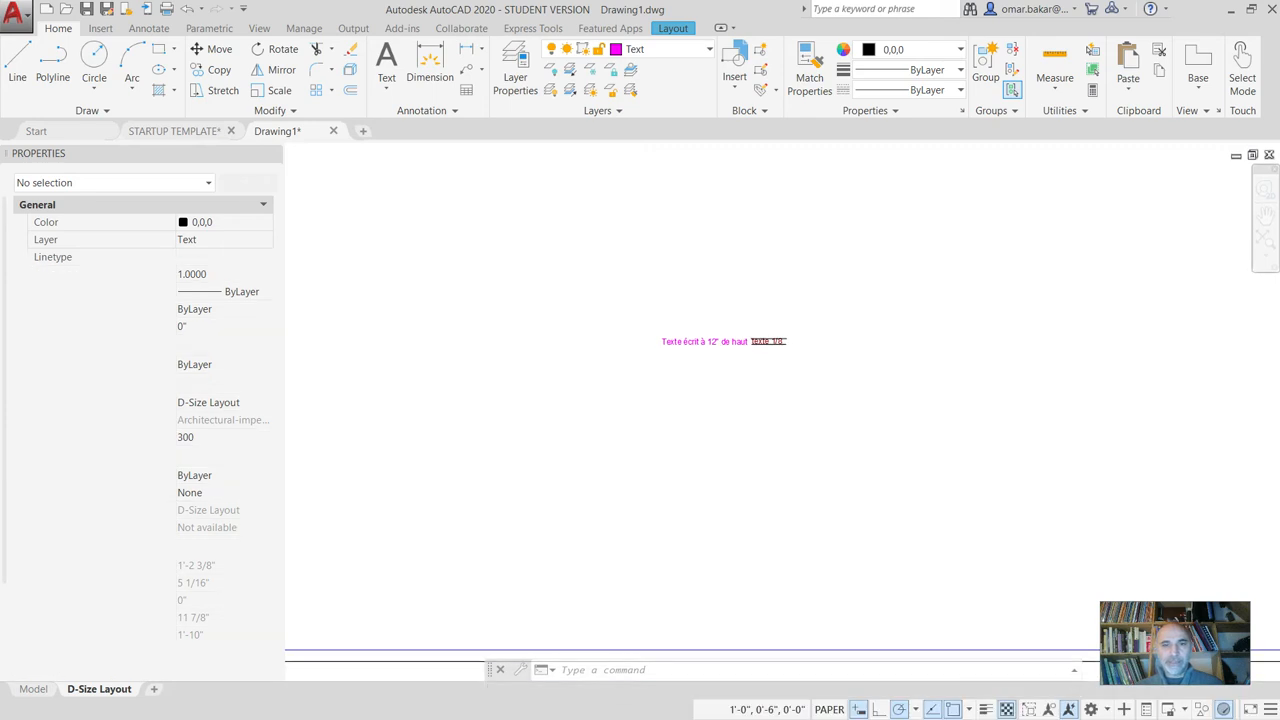
# Turn on annotation visibility in the D-Size Layout to show annotative objects at all scales.
pyautogui.scroll(5, 730, 385)
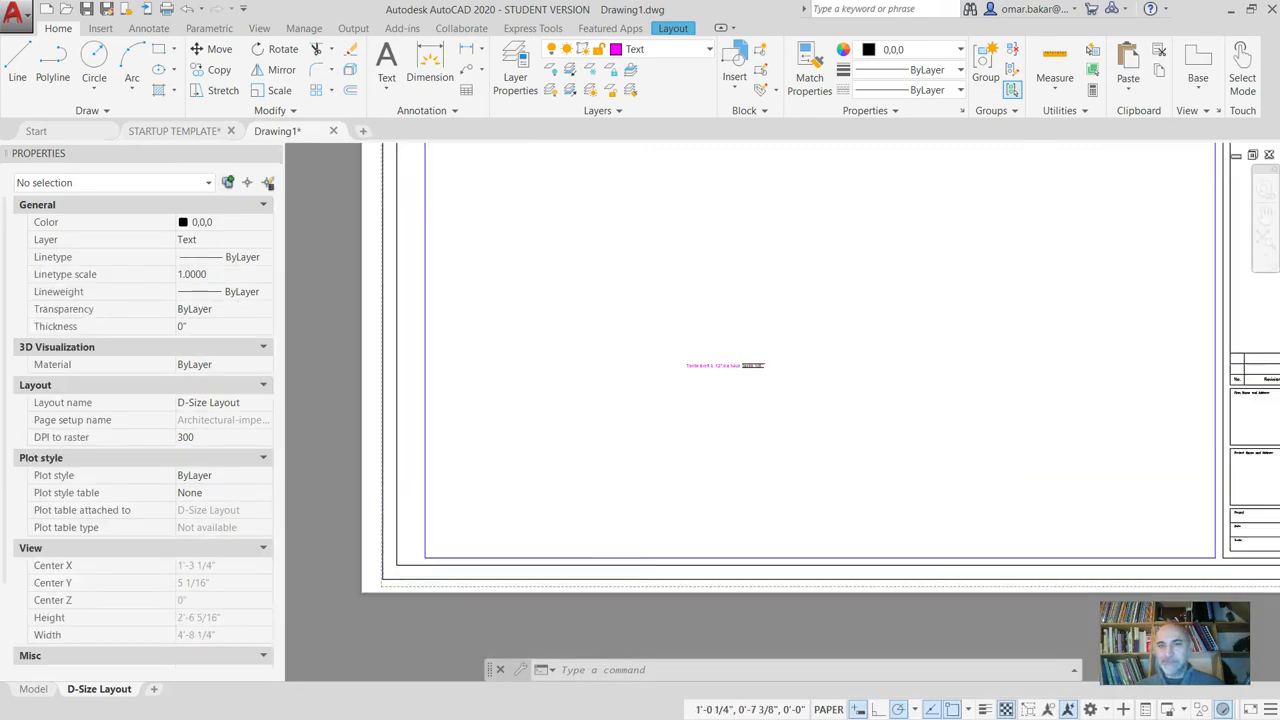
pyautogui.moveTo(730, 375); pyautogui.dragTo(700, 337, button='middle')
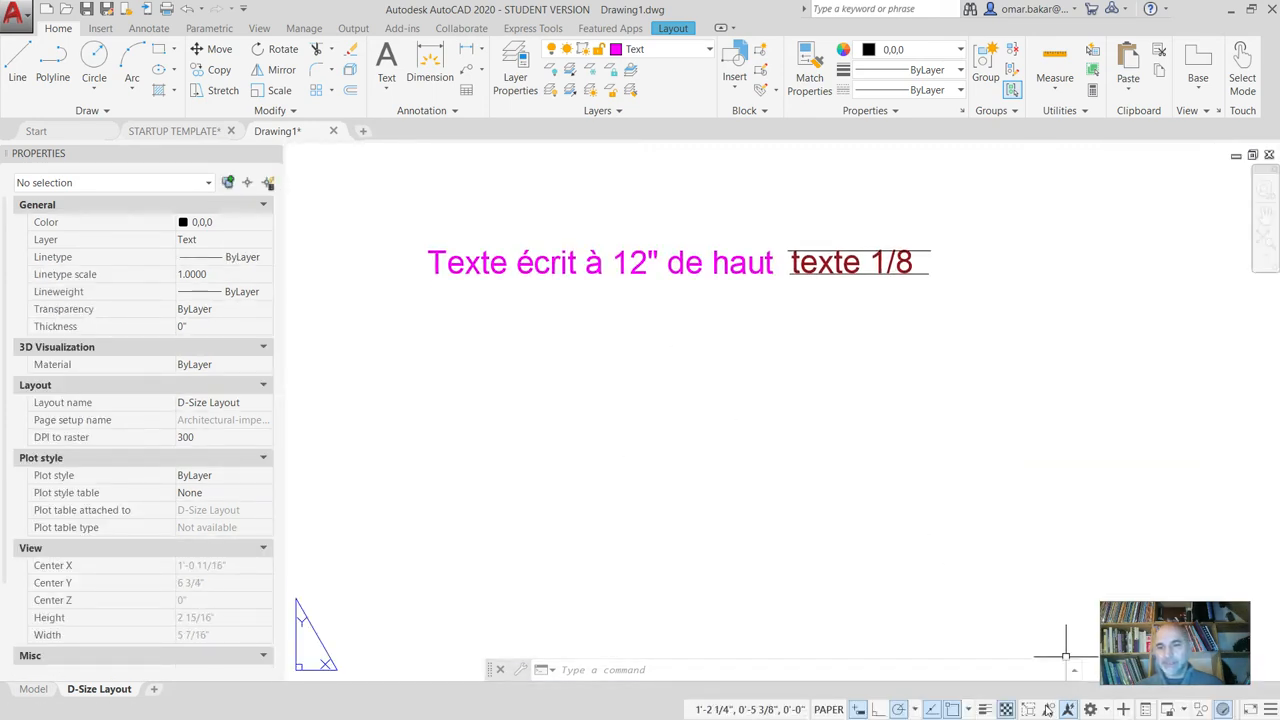
pyautogui.click(1047, 710)
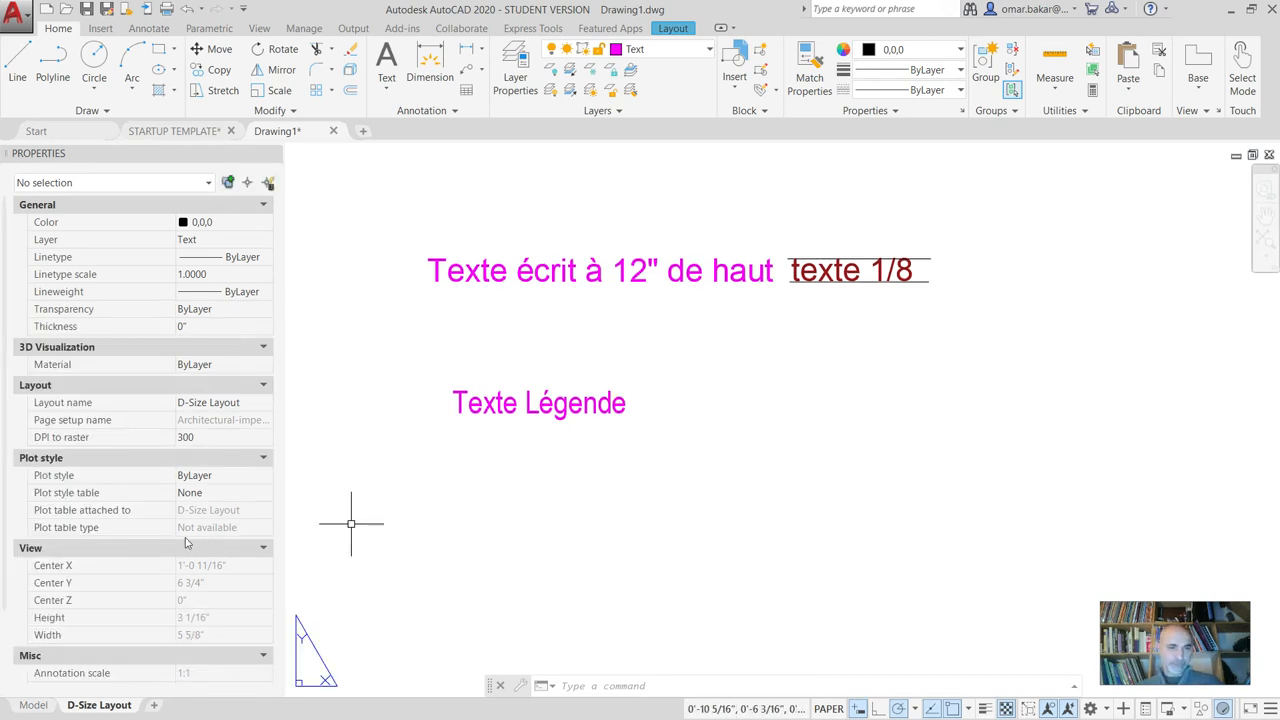
# In model space, add single-line text "Texte 2" beside "Texte Légende" using the Texte_legende style, 1/8" height and 0° rotation.
pyautogui.click(33, 705)
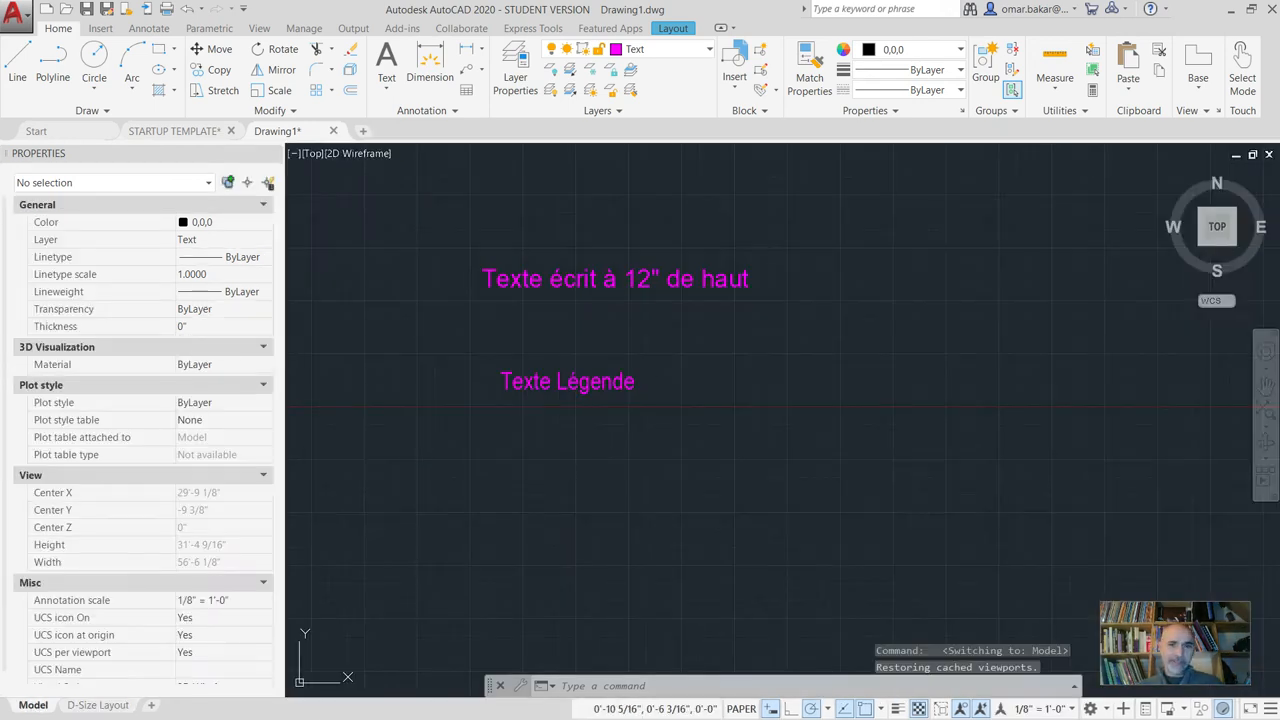
pyautogui.click(148, 28)
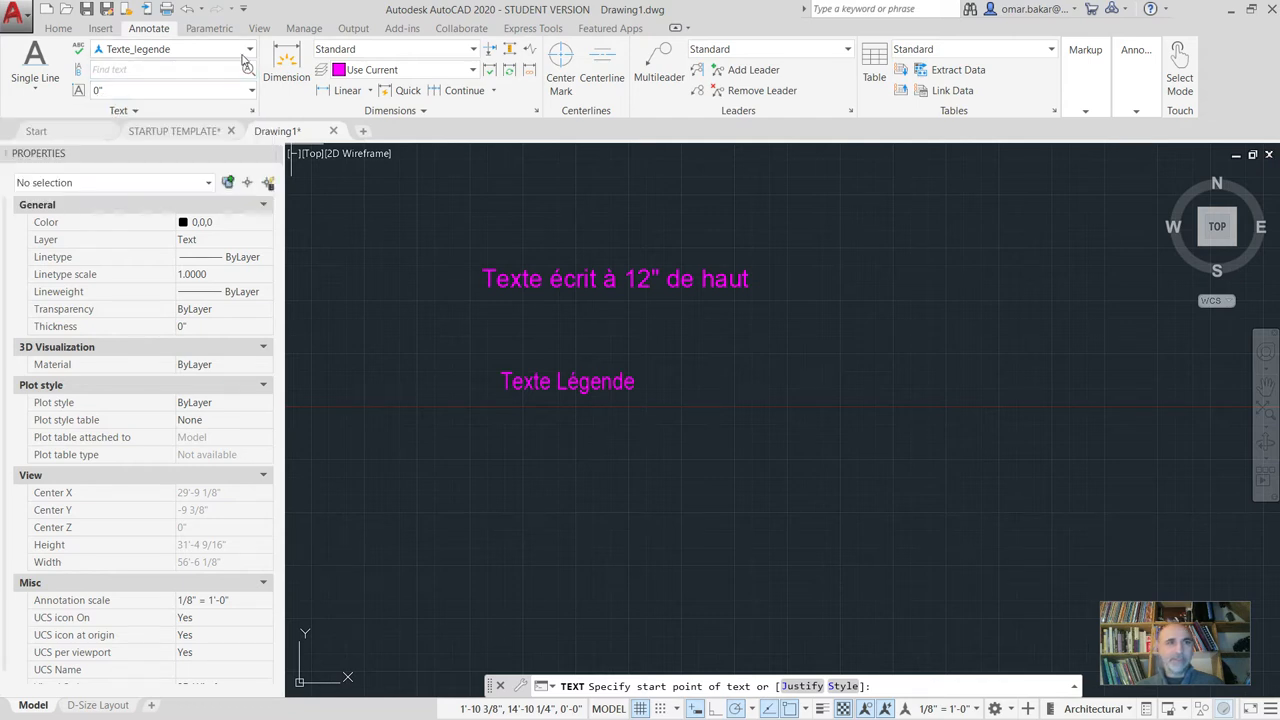
pyautogui.click(115, 91)
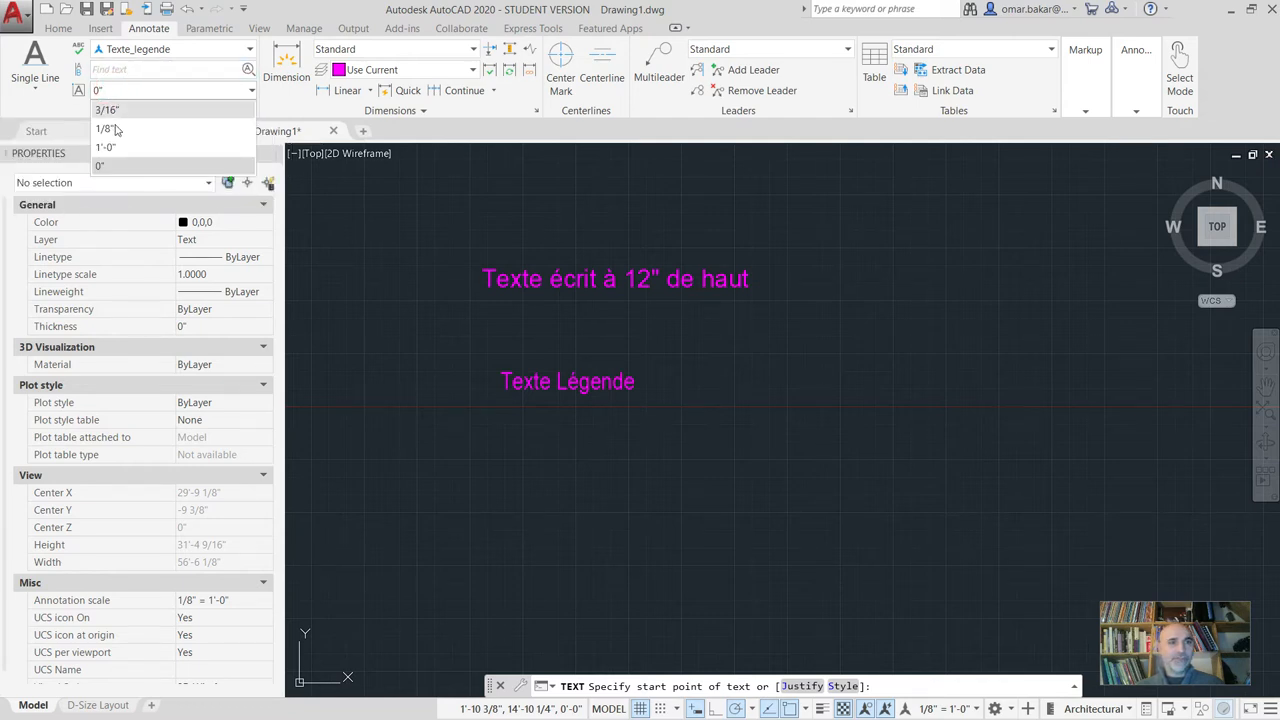
pyautogui.click(105, 129)
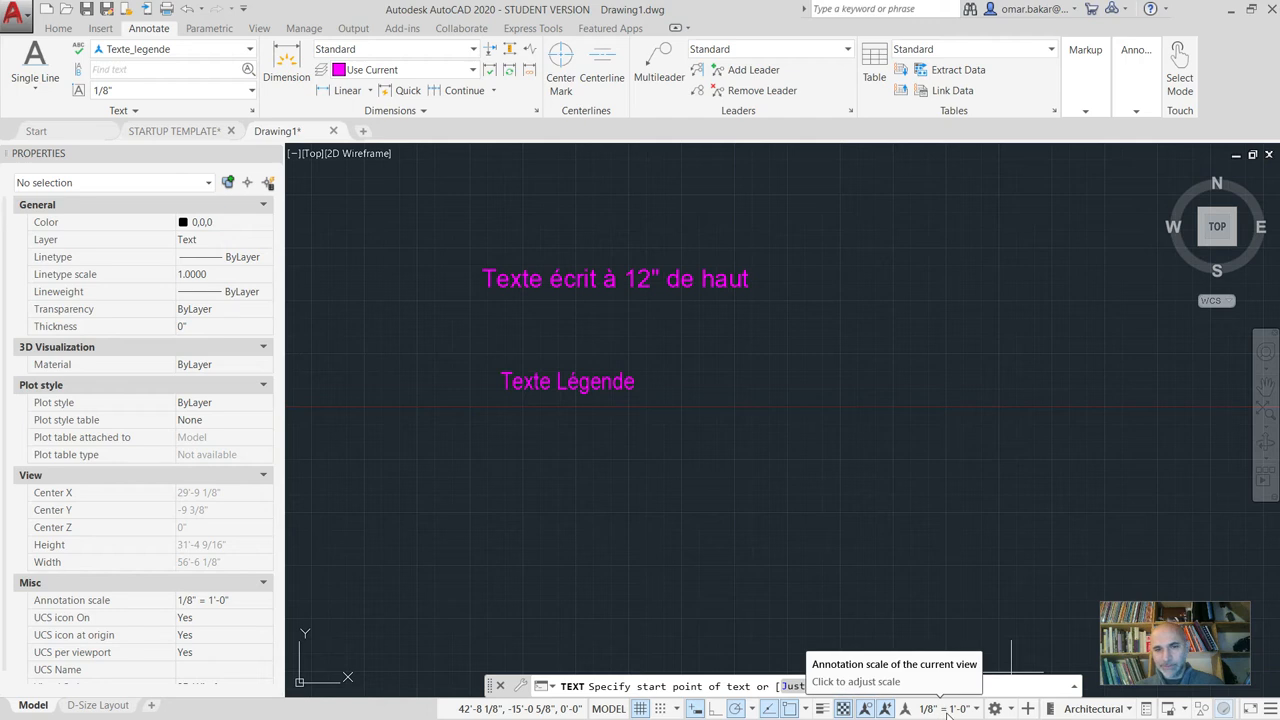
pyautogui.click(746, 390)
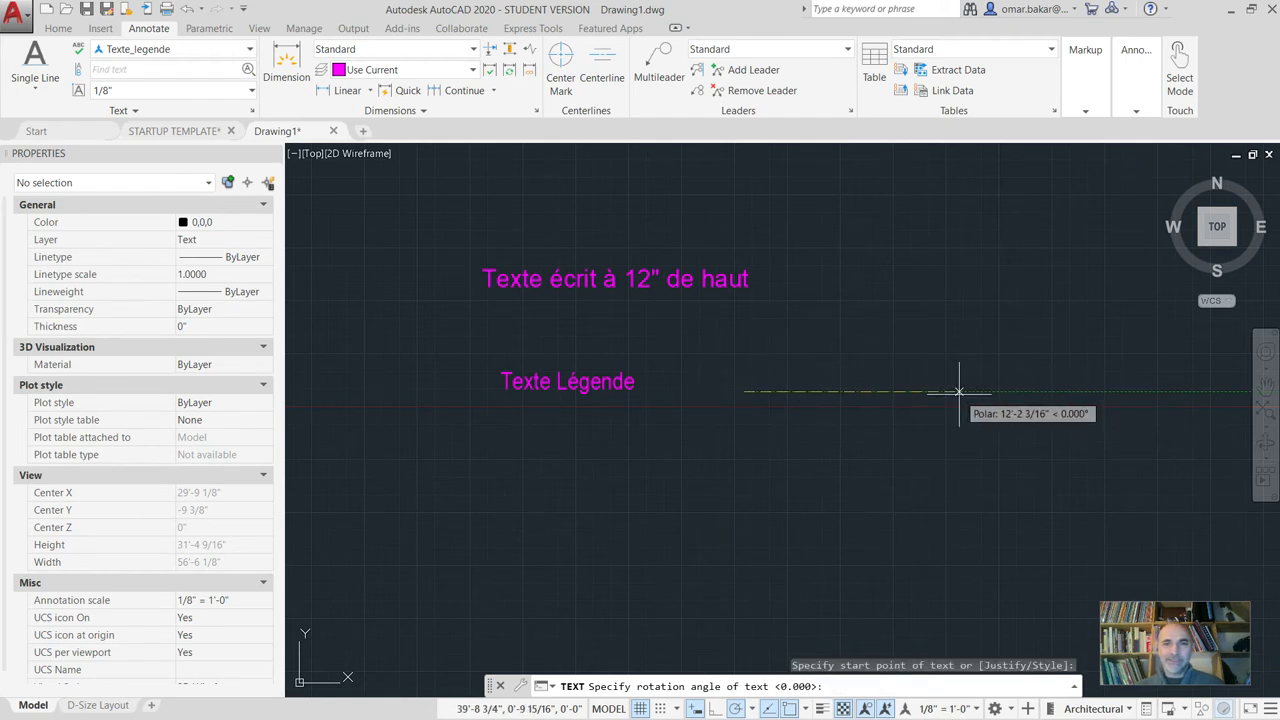
pyautogui.click(958, 392)
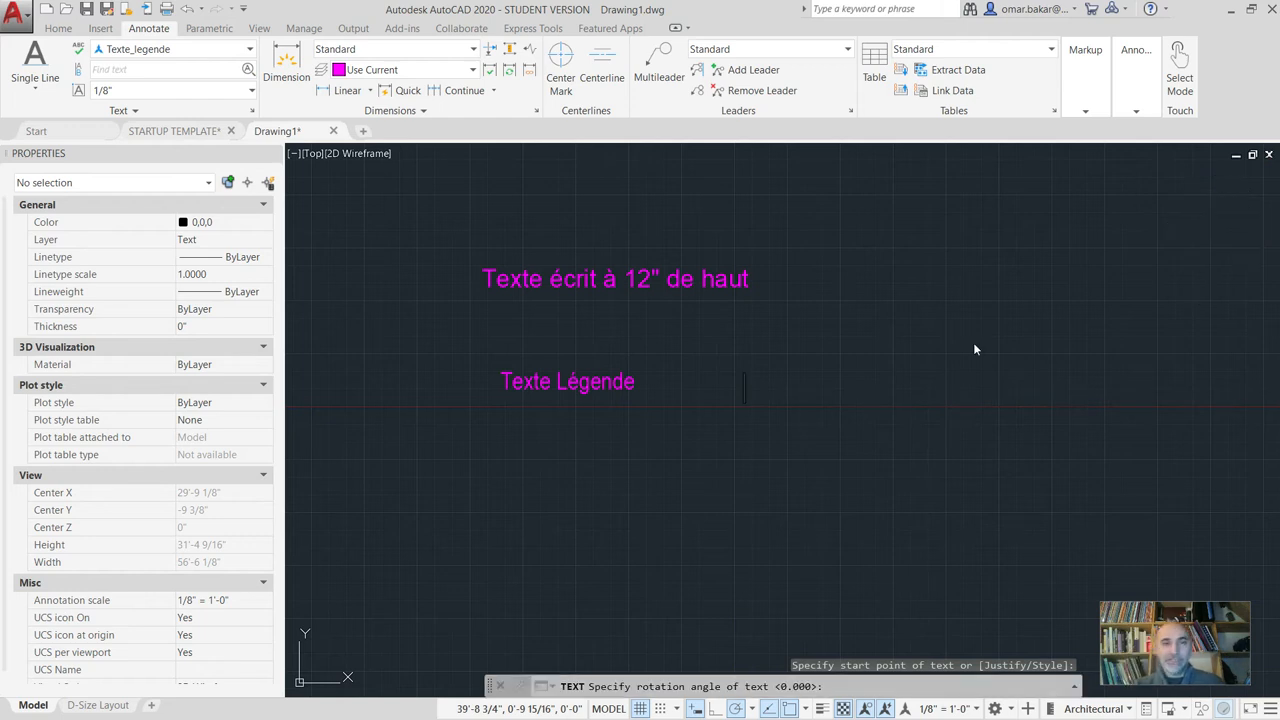
pyautogui.write('Texte')
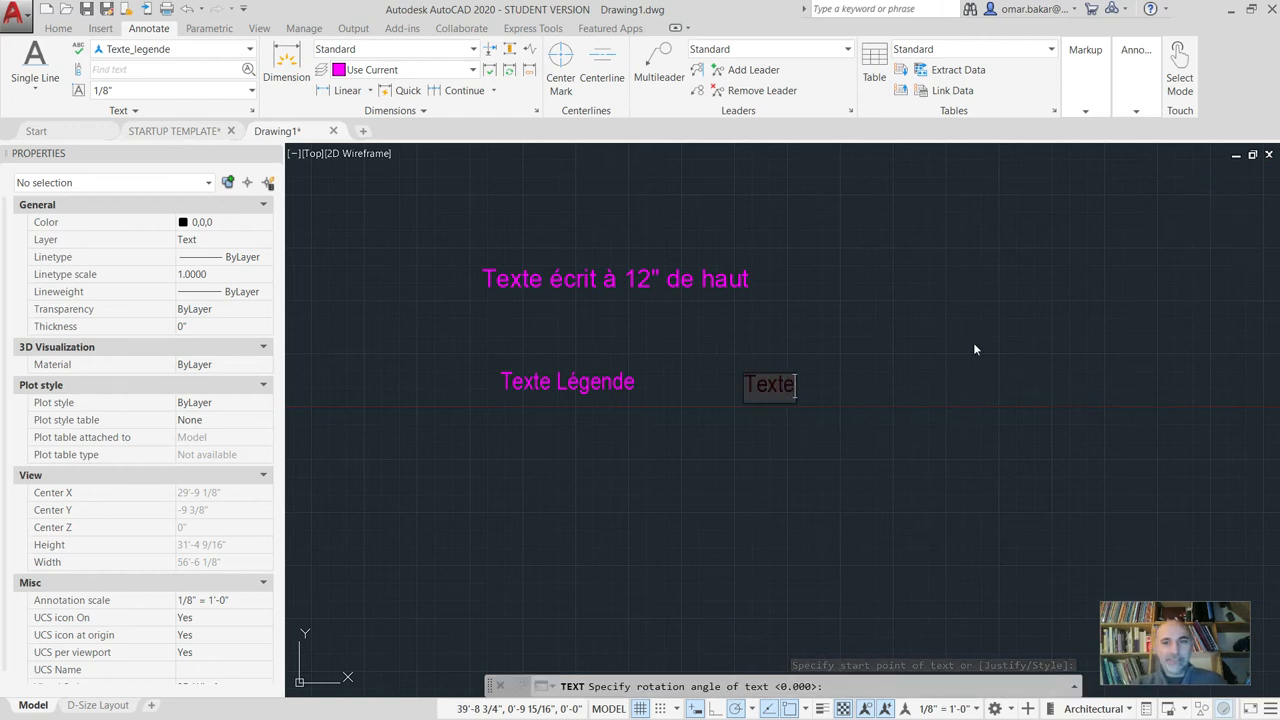
pyautogui.write(' 2')
pyautogui.press('Return')
pyautogui.press('Return')
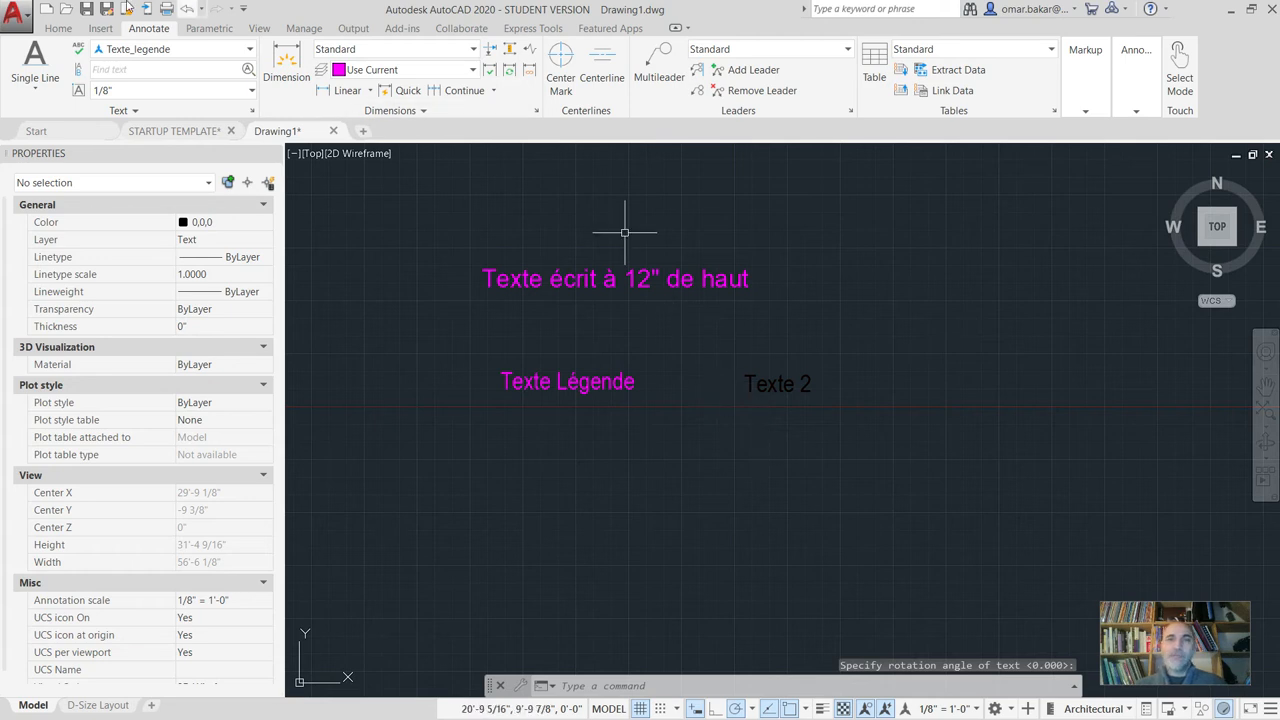
# Set the current object color to ByLayer.
pyautogui.click(58, 28)
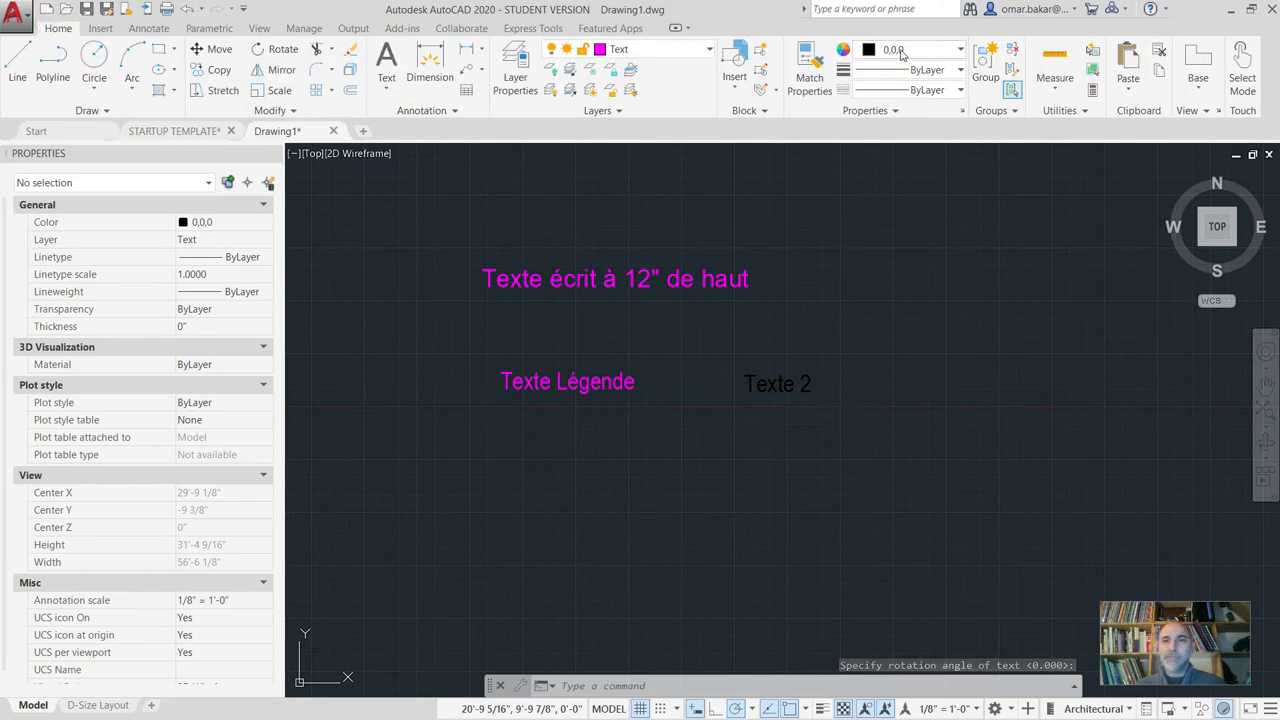
pyautogui.click(930, 52)
pyautogui.click(855, 71)
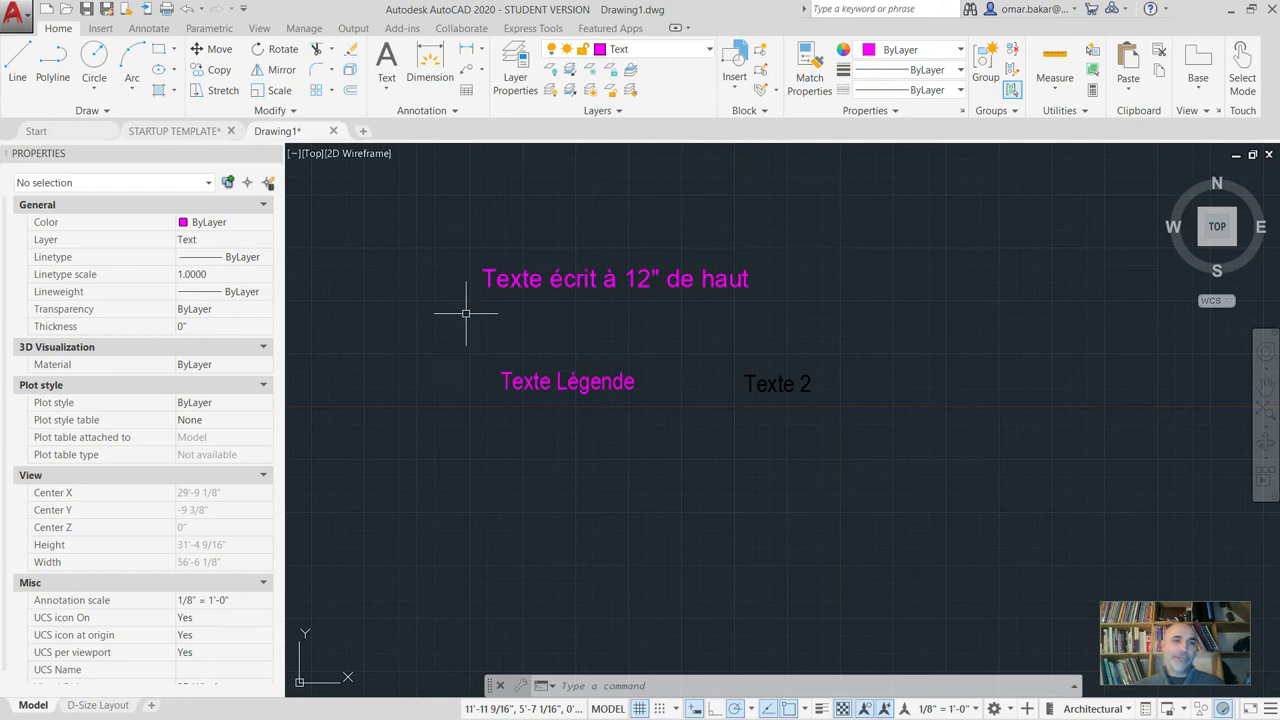
# Add single-line text "test 2" beside "Texte 2" in the Texte_Id style at 0° rotation, and inspect its properties.
pyautogui.click(143, 30)
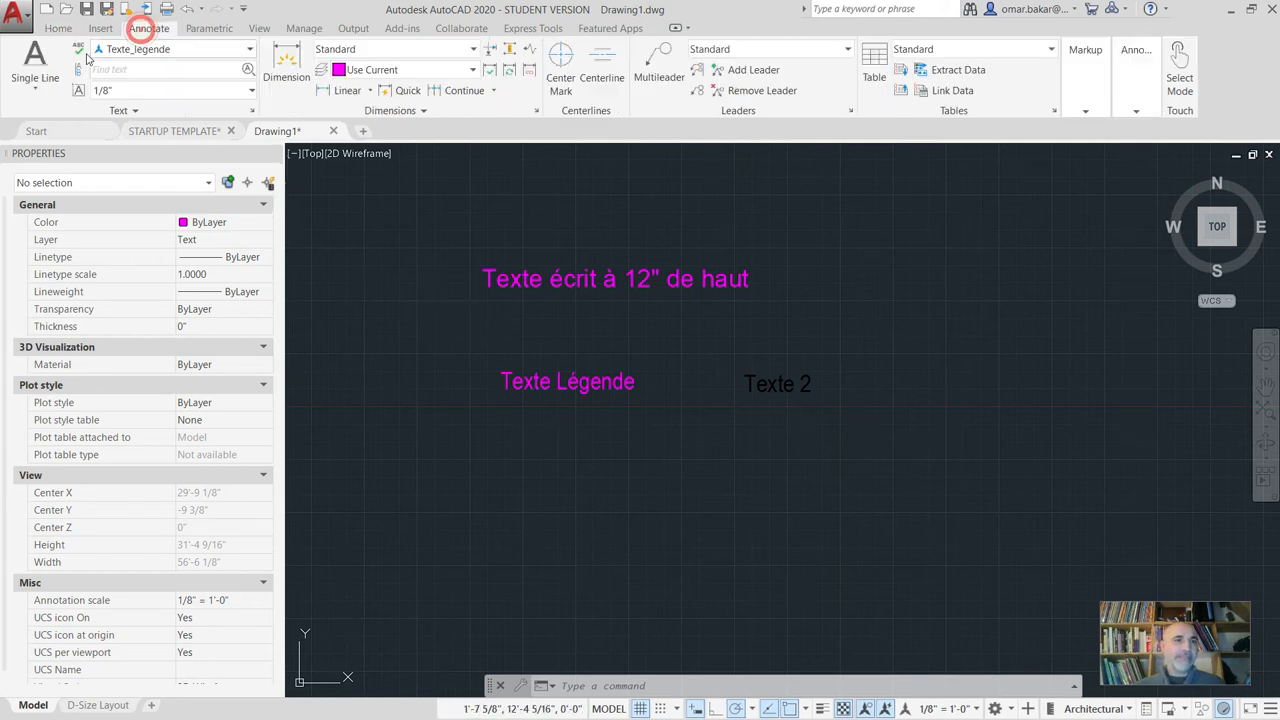
pyautogui.click(37, 62)
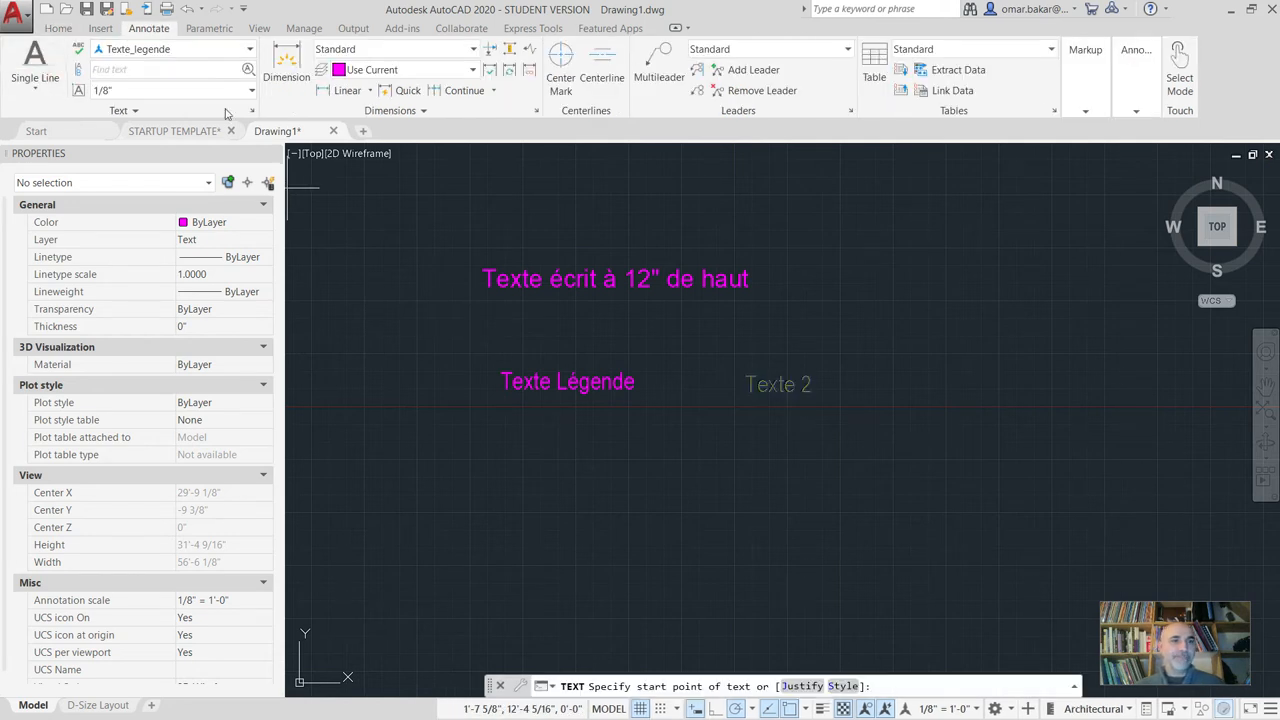
pyautogui.click(249, 50)
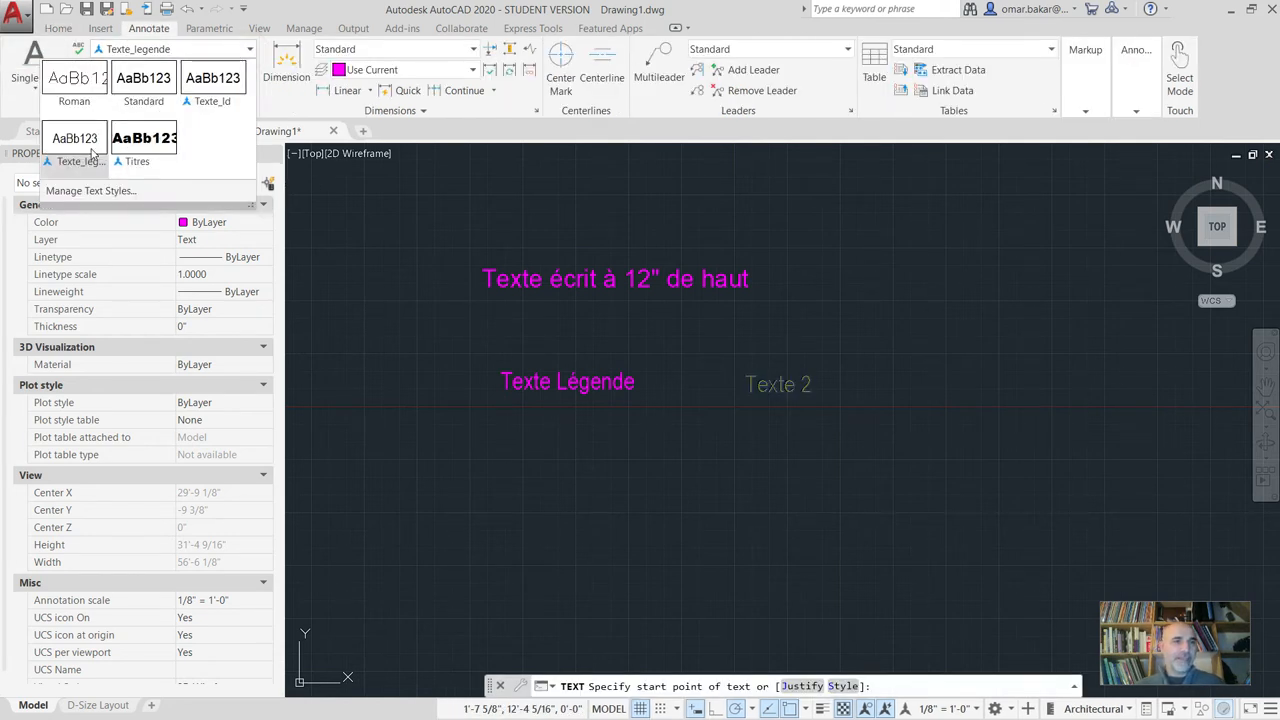
pyautogui.click(218, 92)
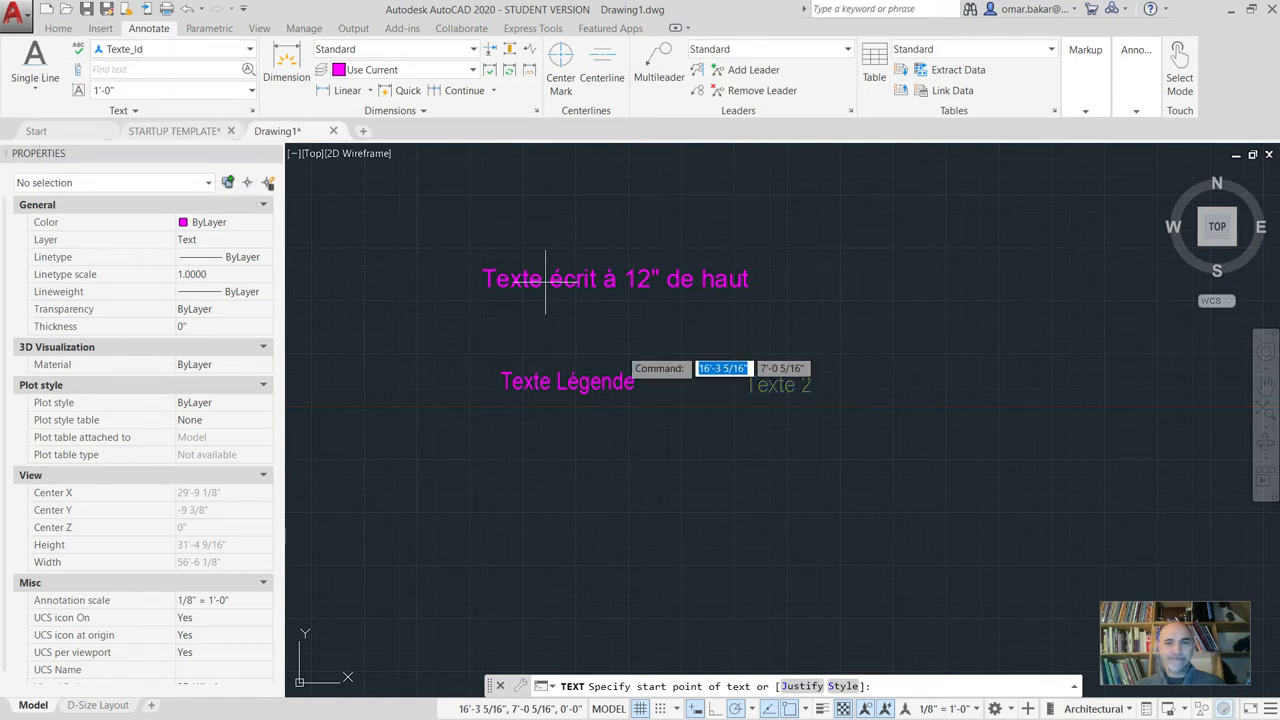
pyautogui.click(828, 392)
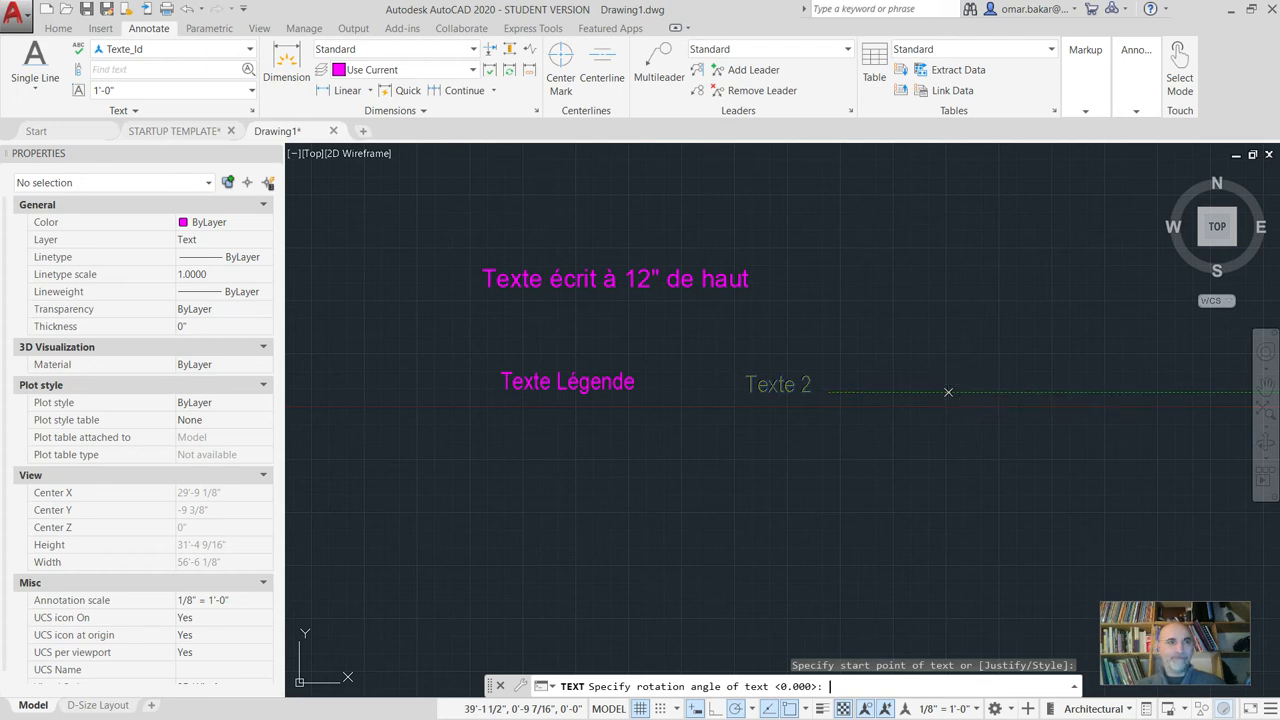
pyautogui.press('Return')
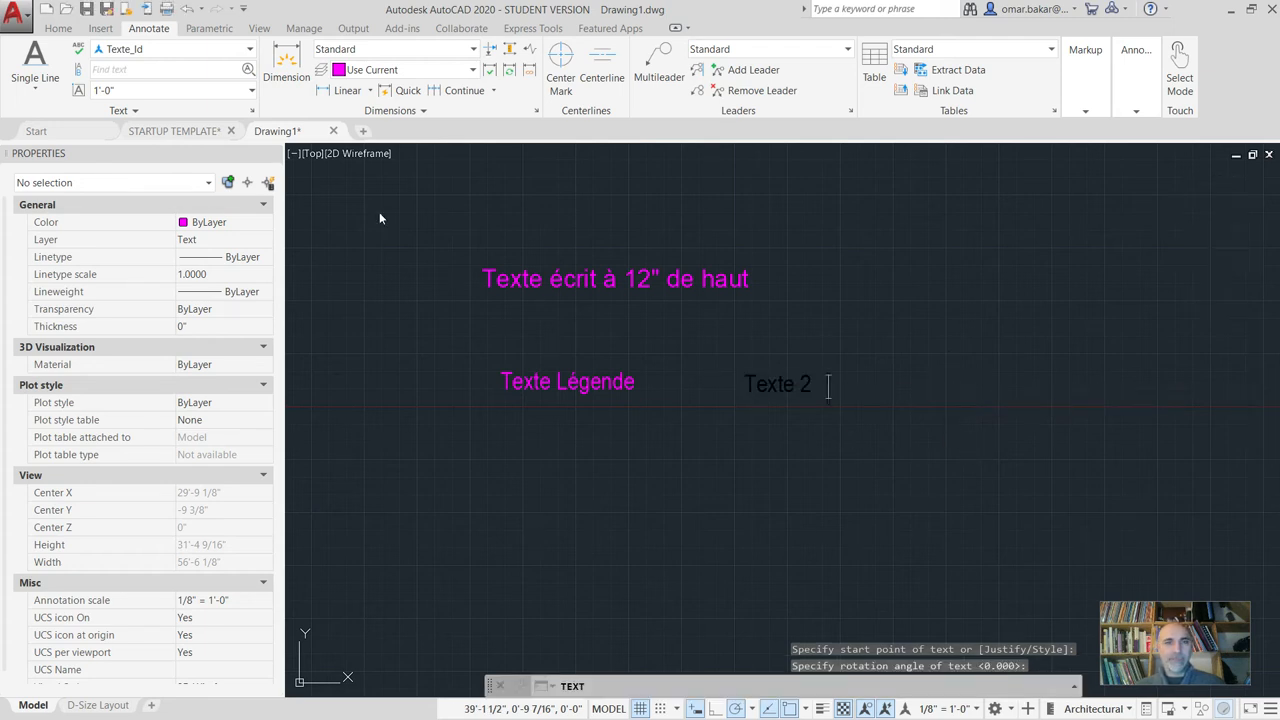
pyautogui.write('test 2')
pyautogui.press('Return')
pyautogui.press('Return')
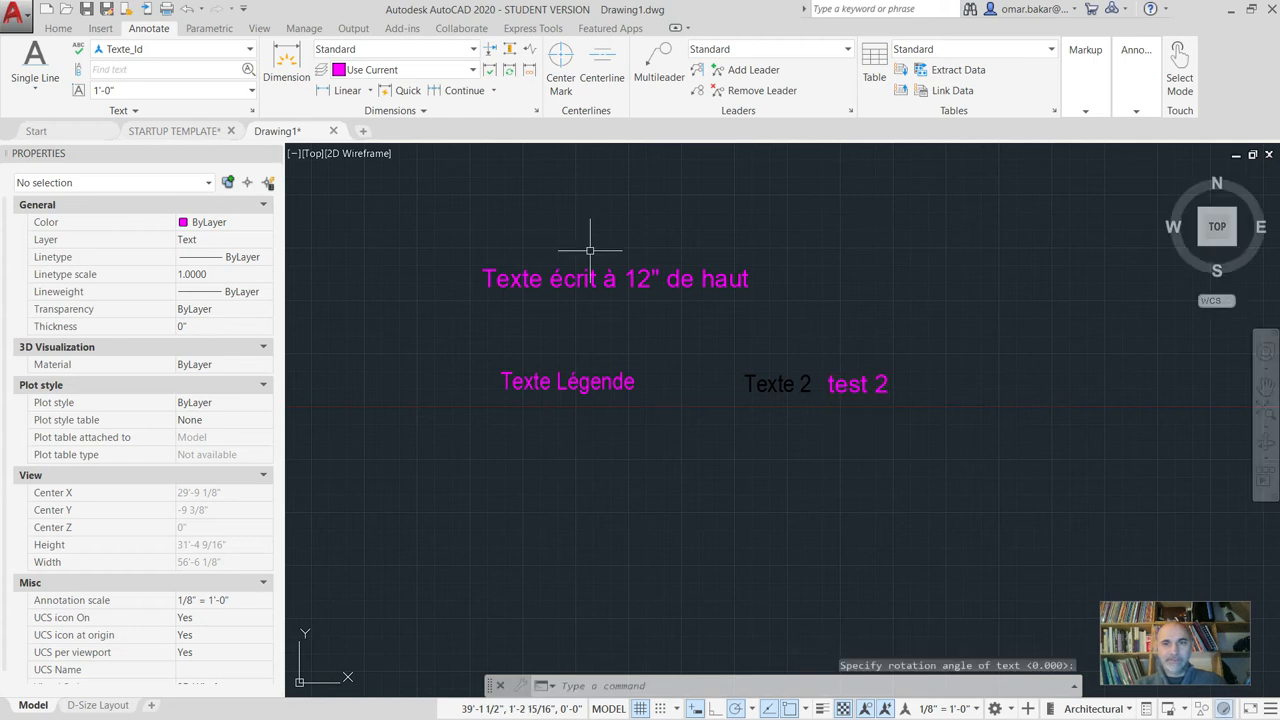
pyautogui.click(886, 386)
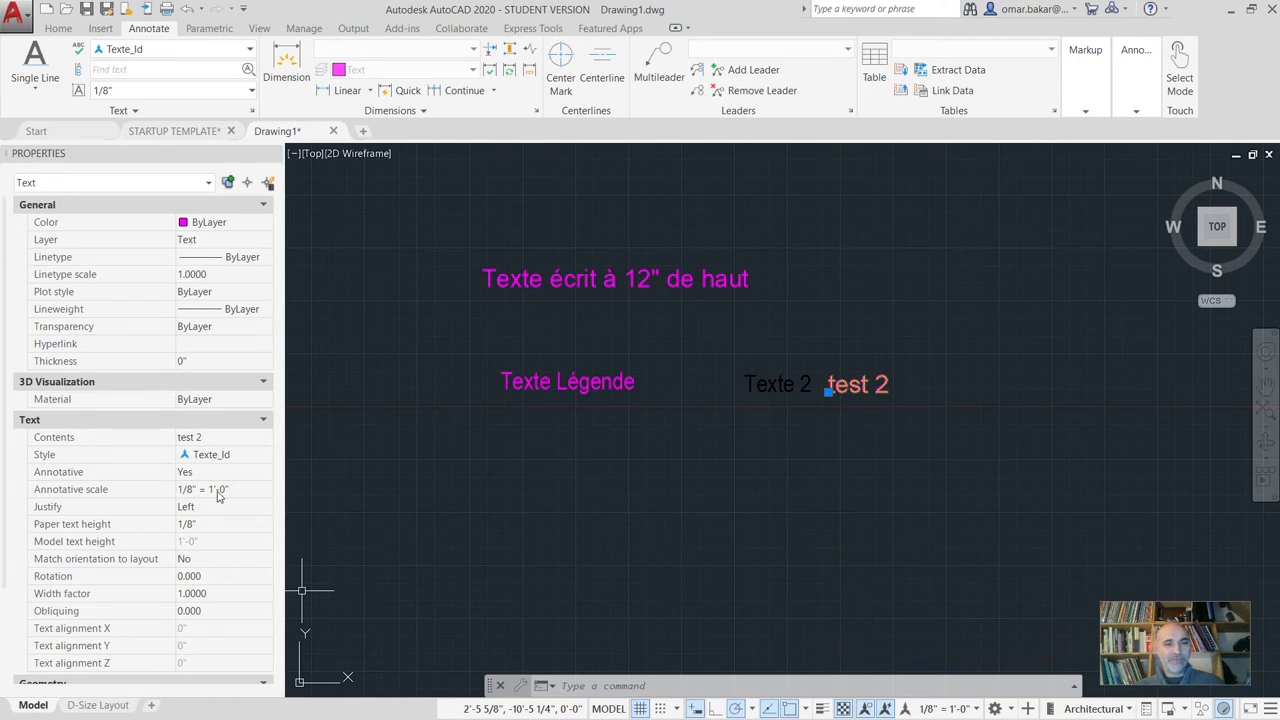
pyautogui.press('Escape')
pyautogui.press('Escape')
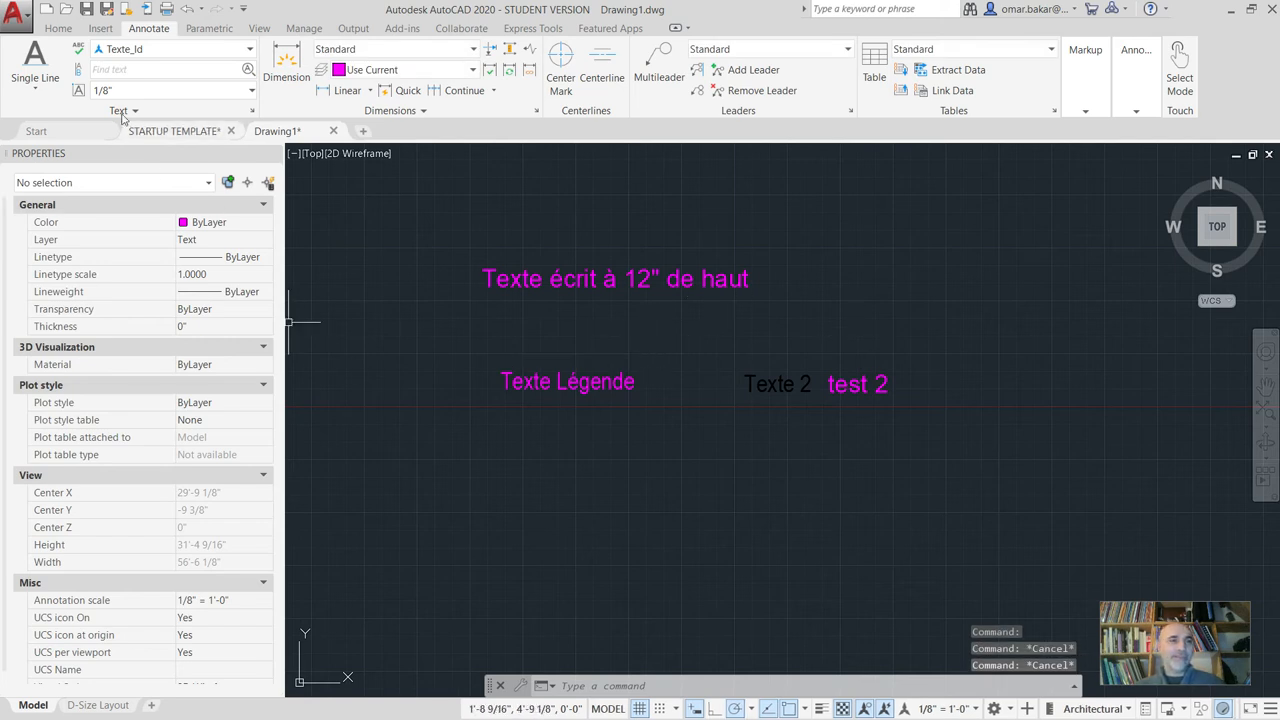
# Add single-line text "Titre" below "Texte 2" using the Titres style, with the text height set to 3/16" and 0° rotation.
pyautogui.click(250, 49)
pyautogui.click(157, 148)
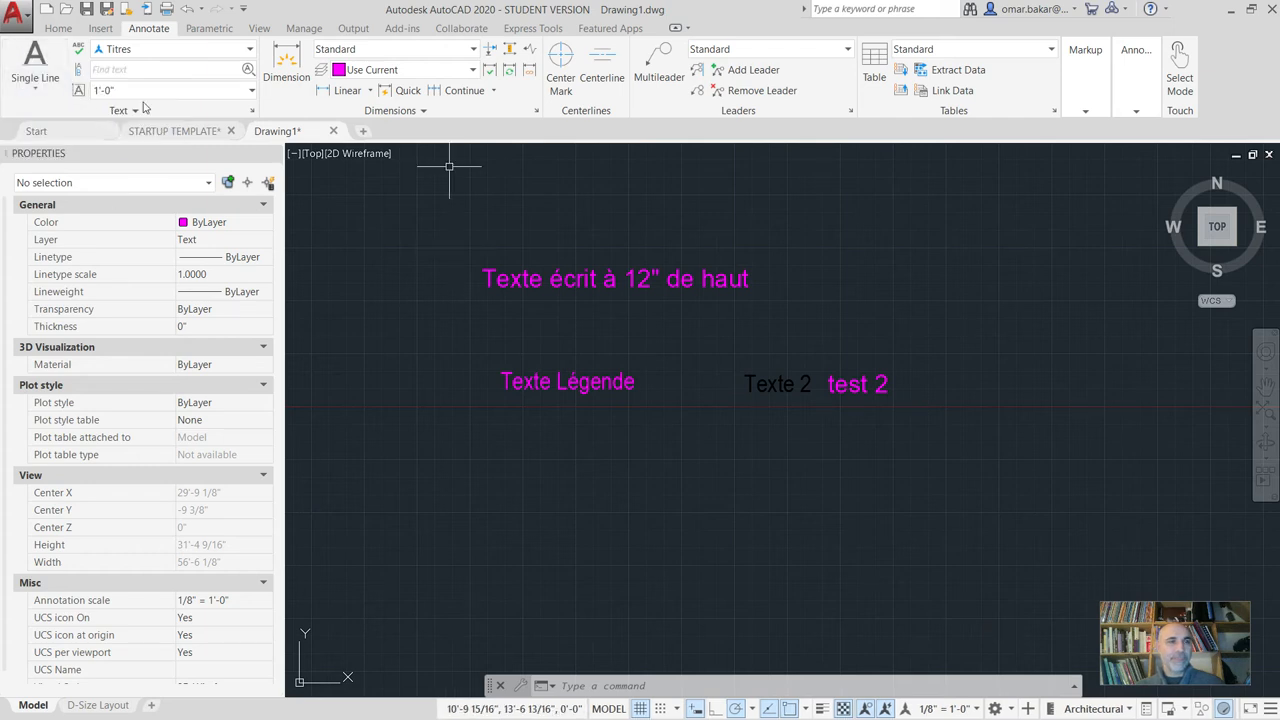
pyautogui.click(250, 91)
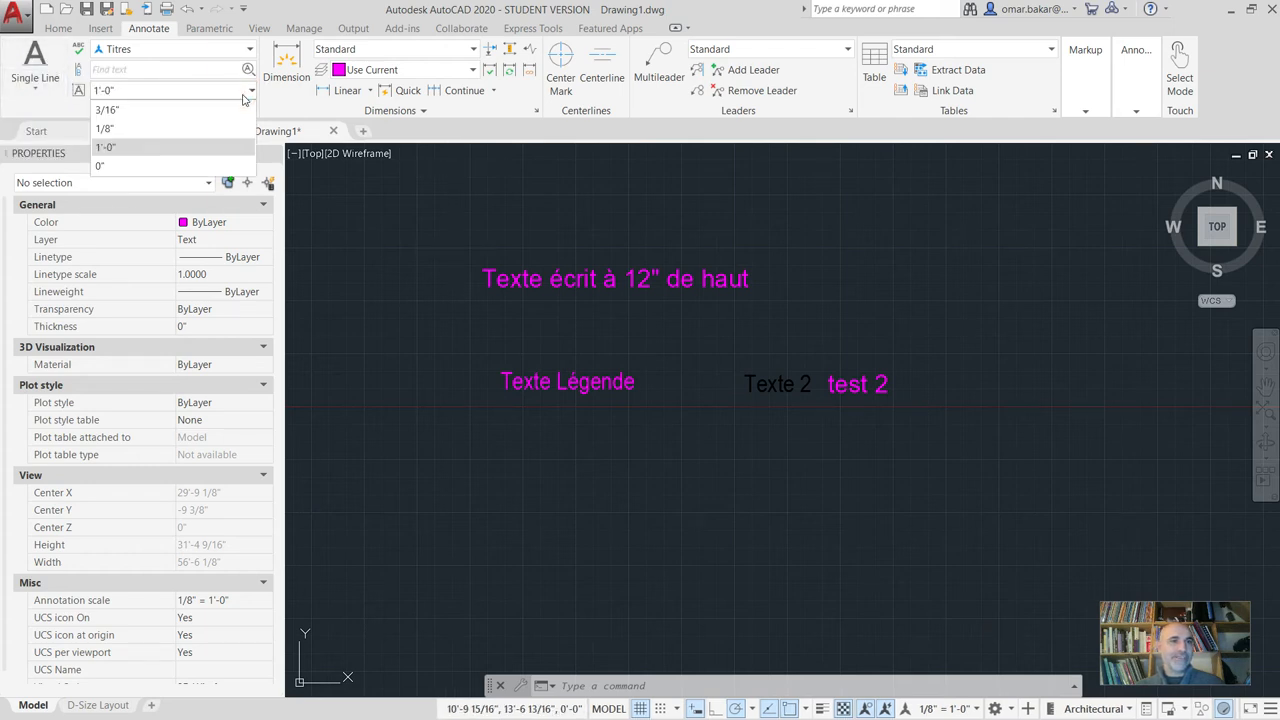
pyautogui.click(196, 116)
pyautogui.click(33, 75)
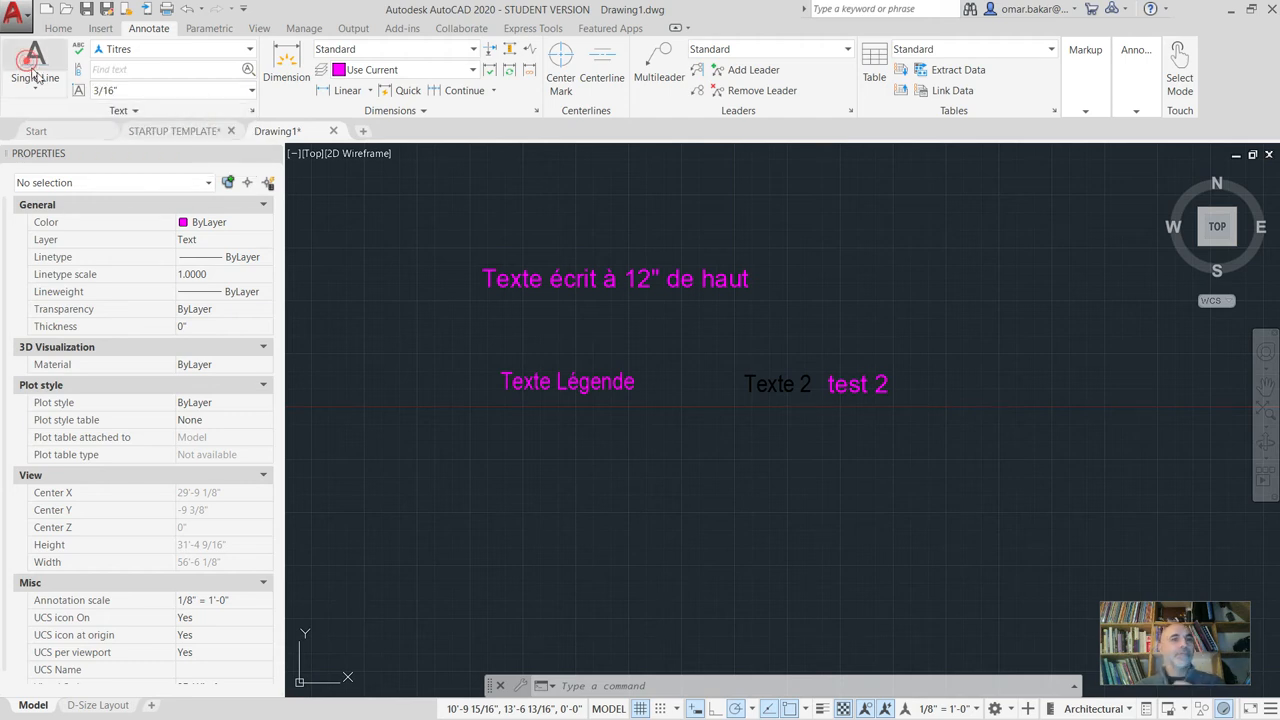
pyautogui.click(700, 479)
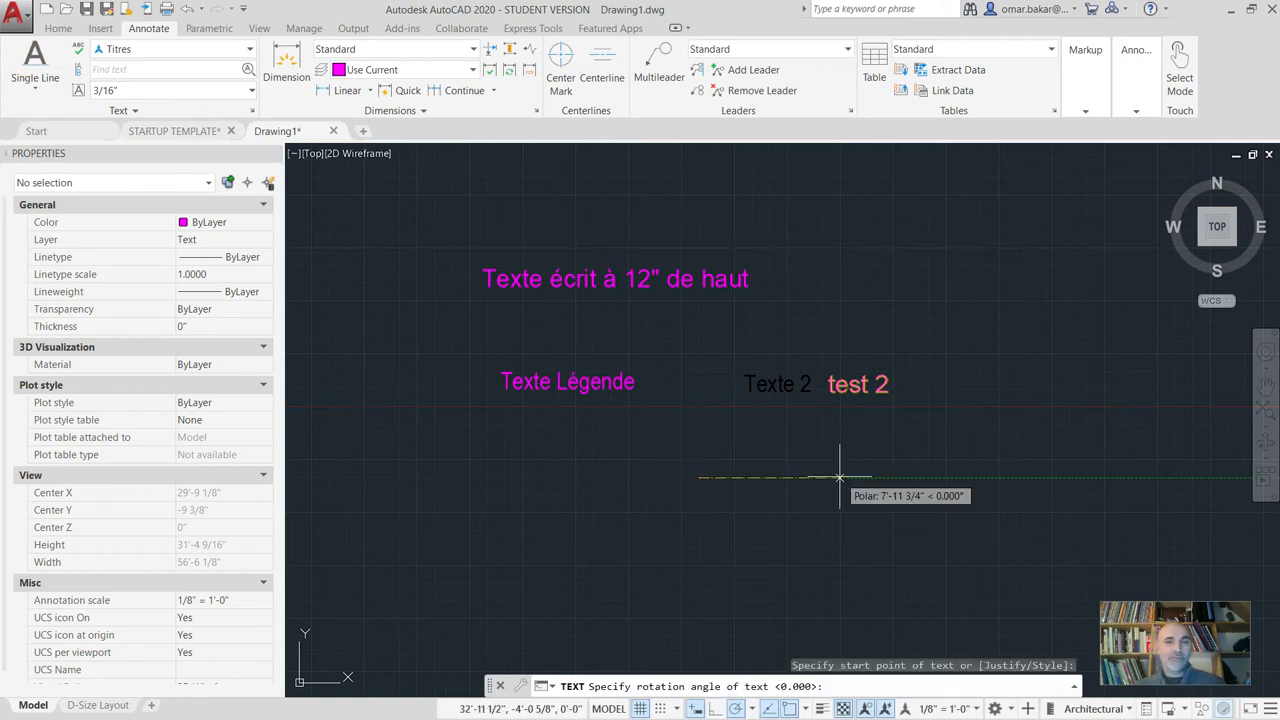
pyautogui.click(839, 478)
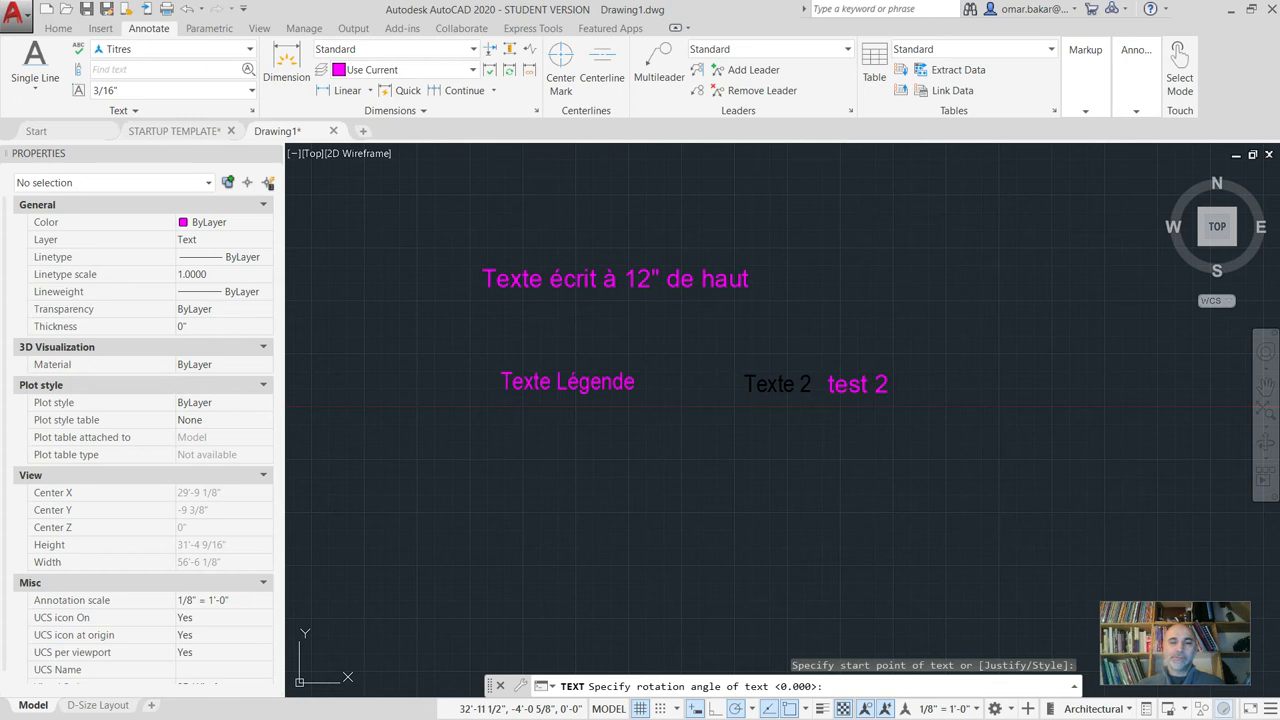
pyautogui.write('T')
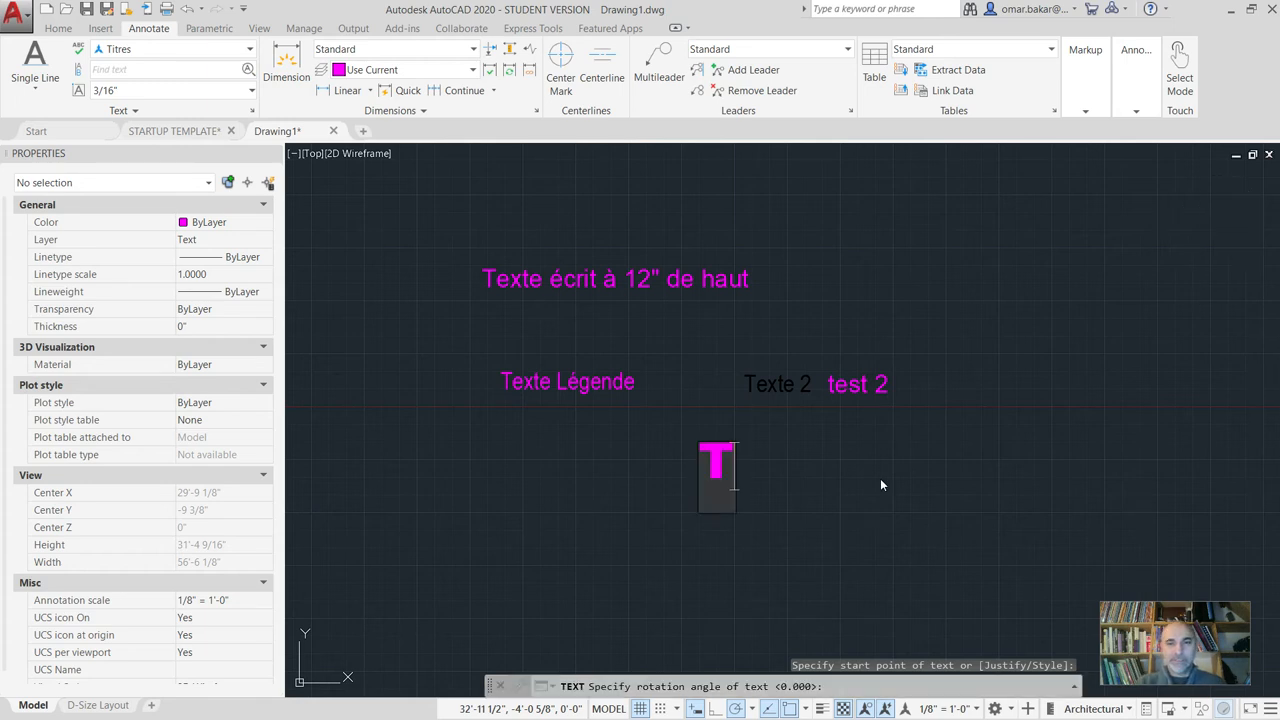
pyautogui.write('itre')
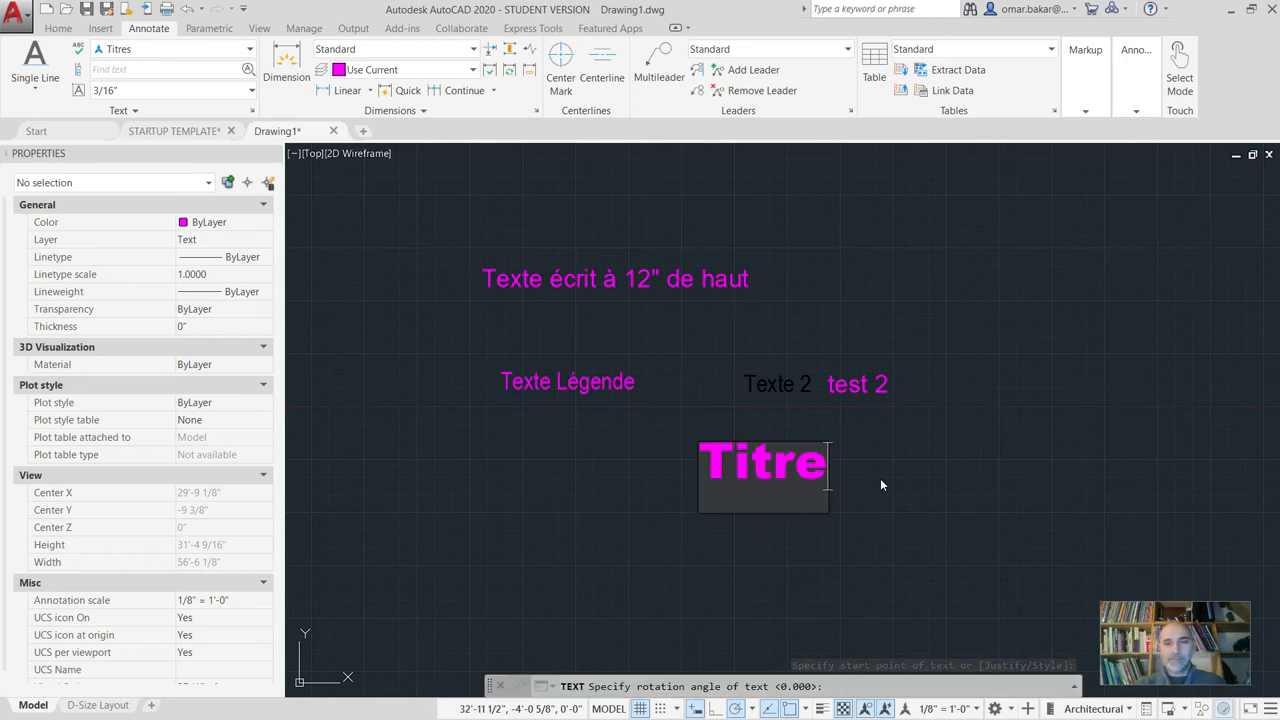
pyautogui.press('Return')
pyautogui.press('Return')
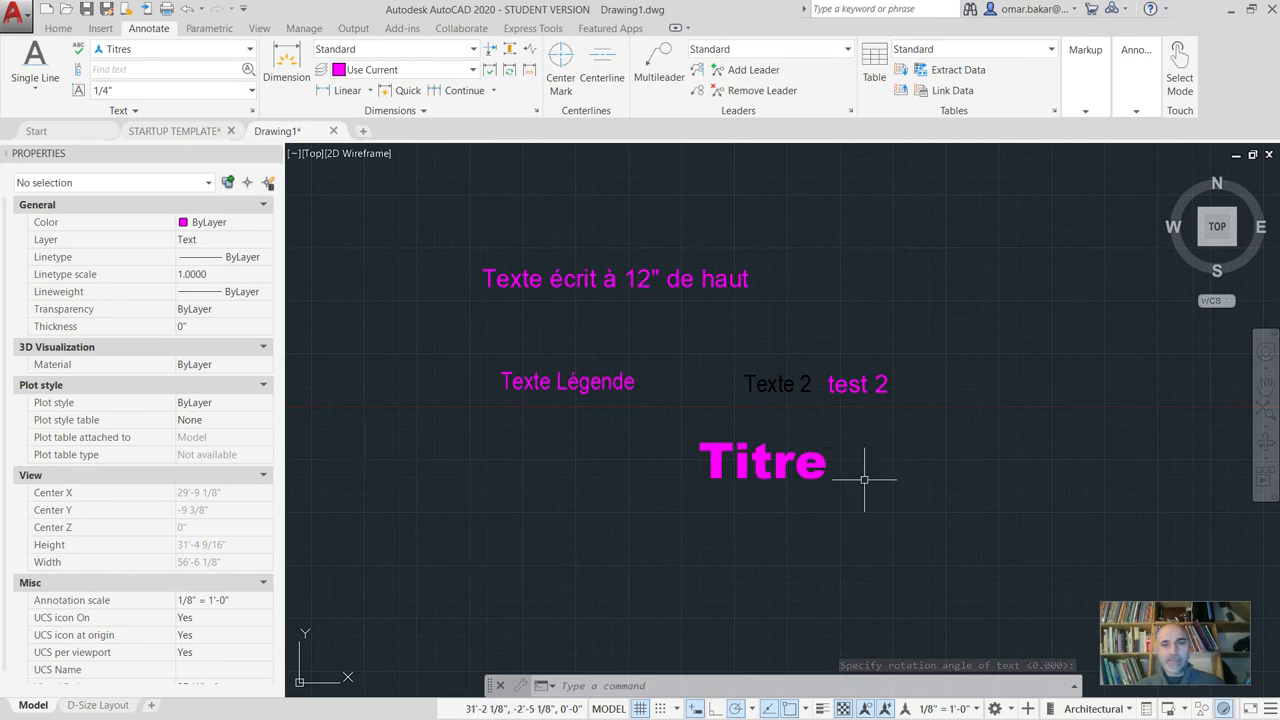
# Check the new texts in the D-Size Layout, and set the model-space annotation scale to 1/4" = 1'-0".
pyautogui.click(100, 706)
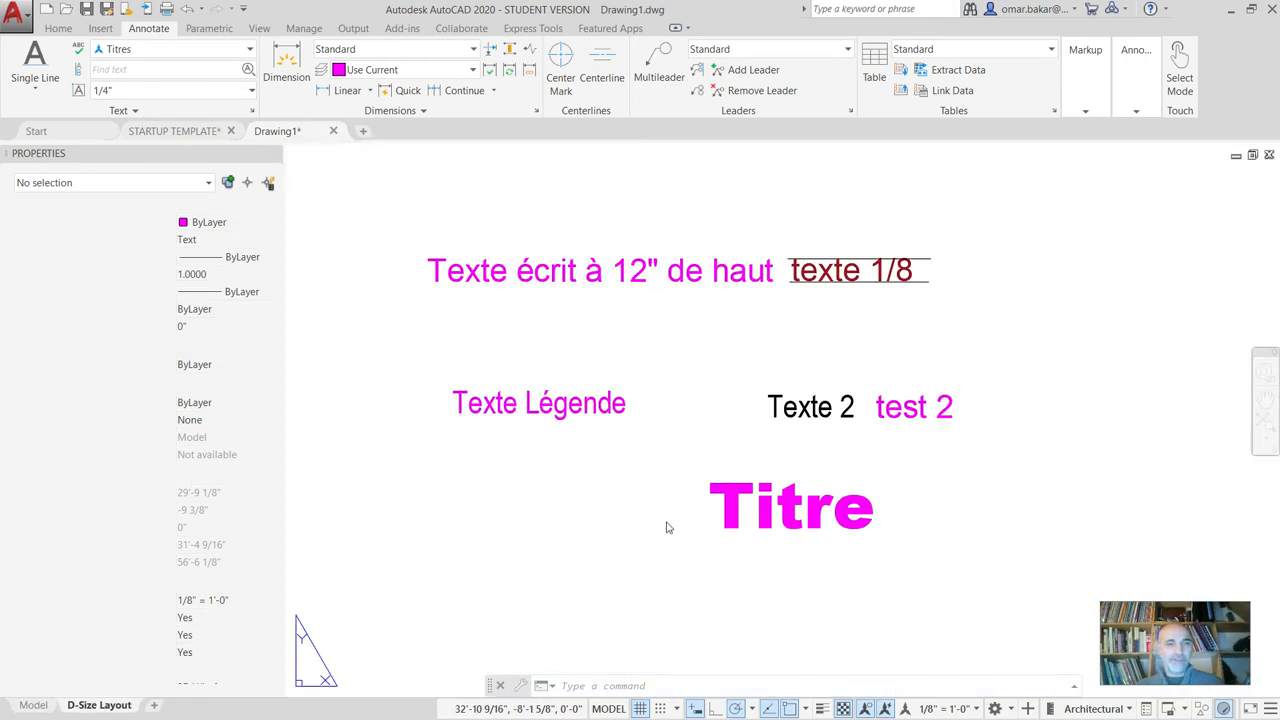
pyautogui.scroll(-2, 714, 414)
pyautogui.scroll(5, 714, 434)
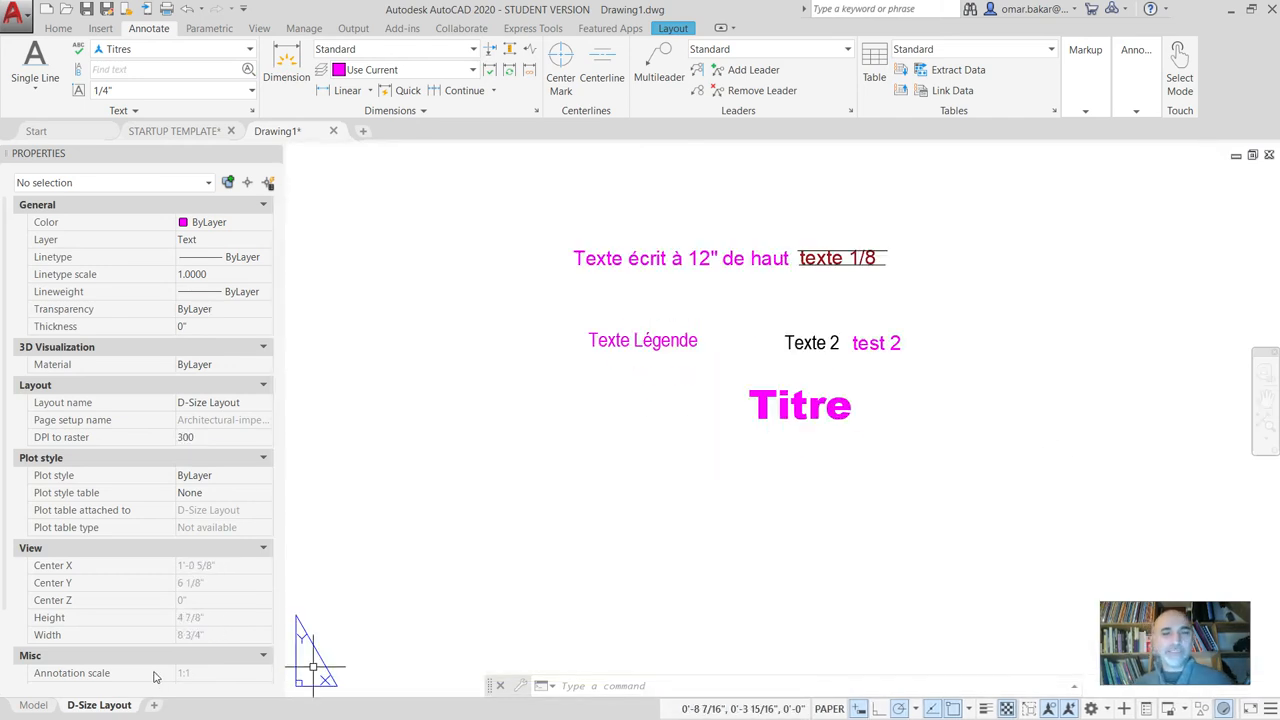
pyautogui.click(33, 705)
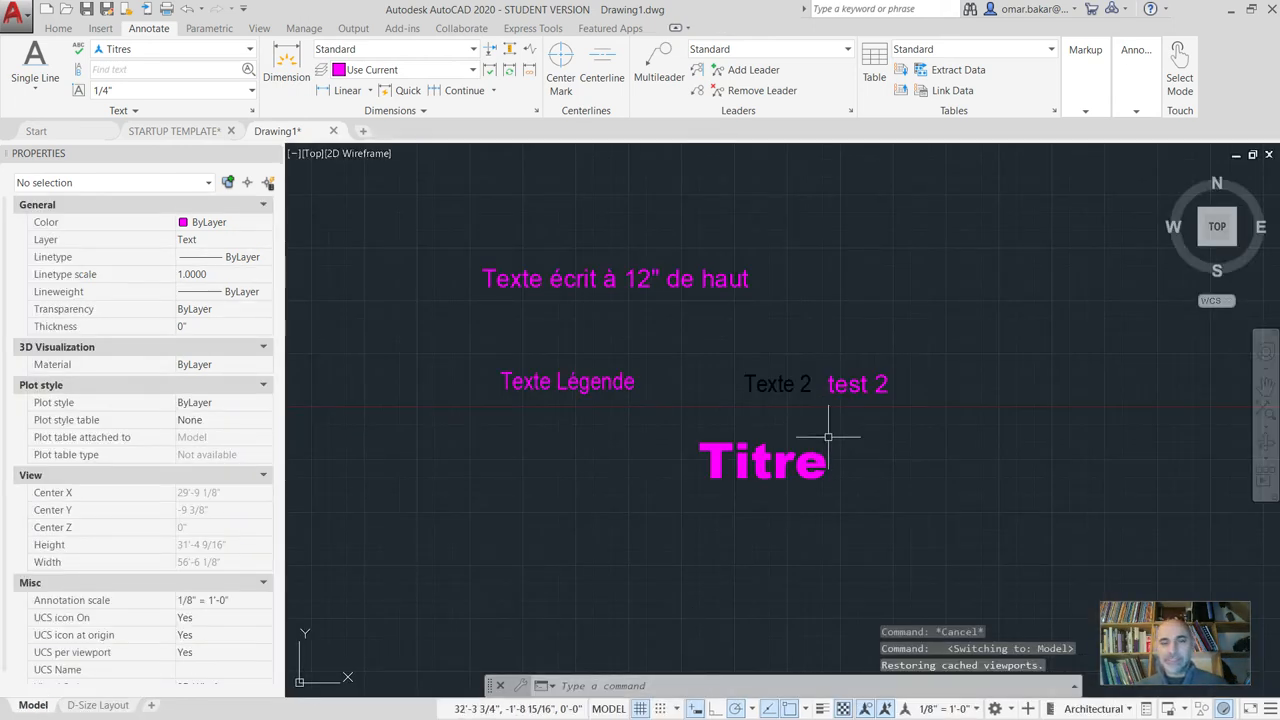
pyautogui.click(976, 709)
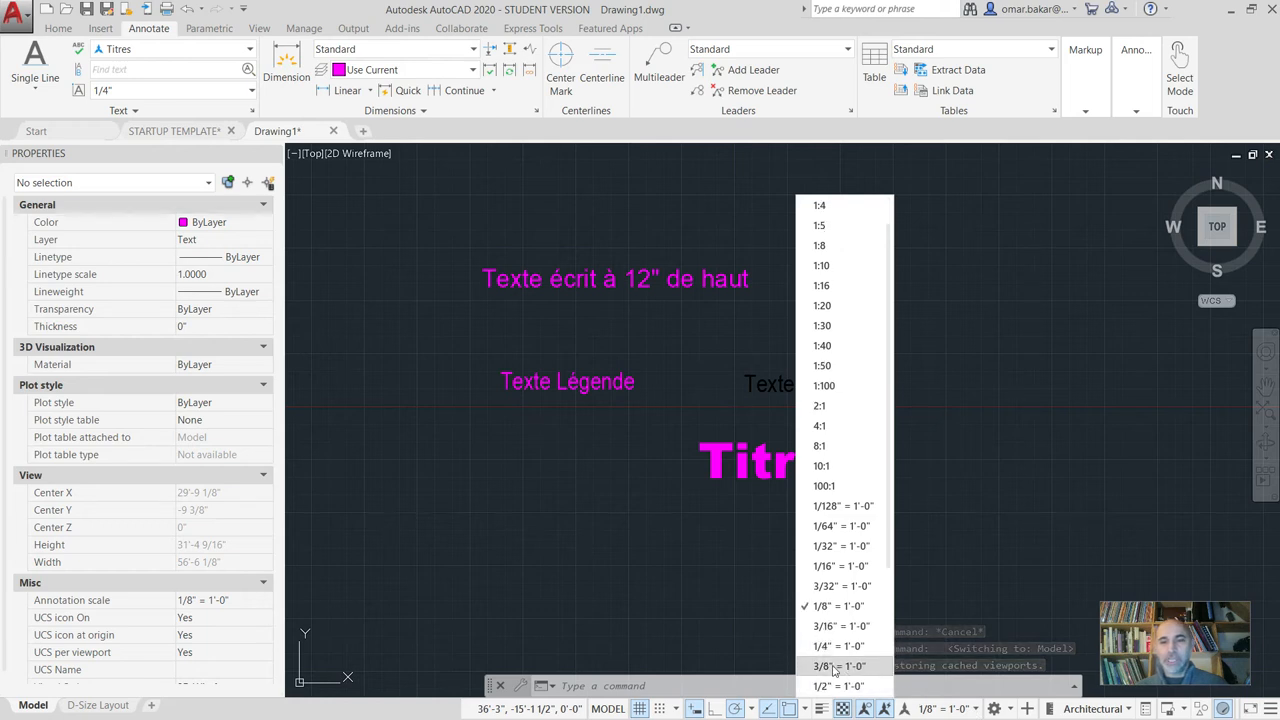
pyautogui.click(840, 686)
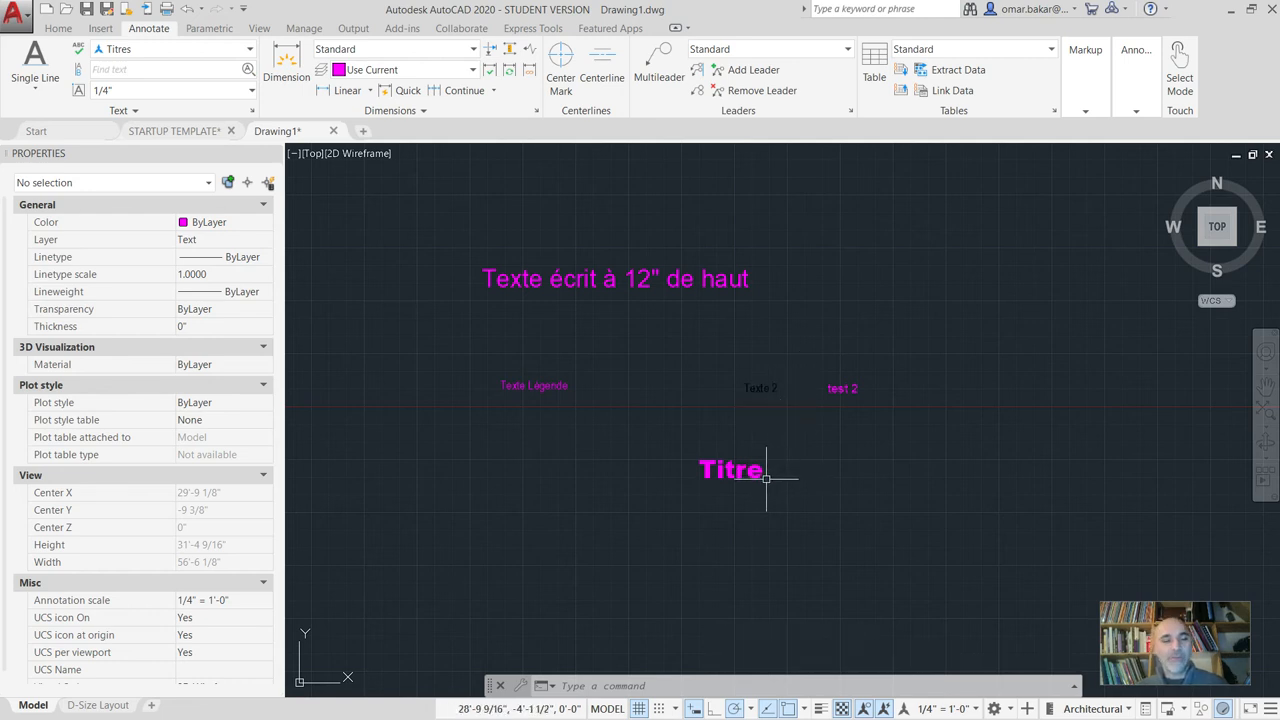
# Set the standard scale of the D-Size Layout viewport to 1/4" = 1'-0".
pyautogui.click(66, 706)
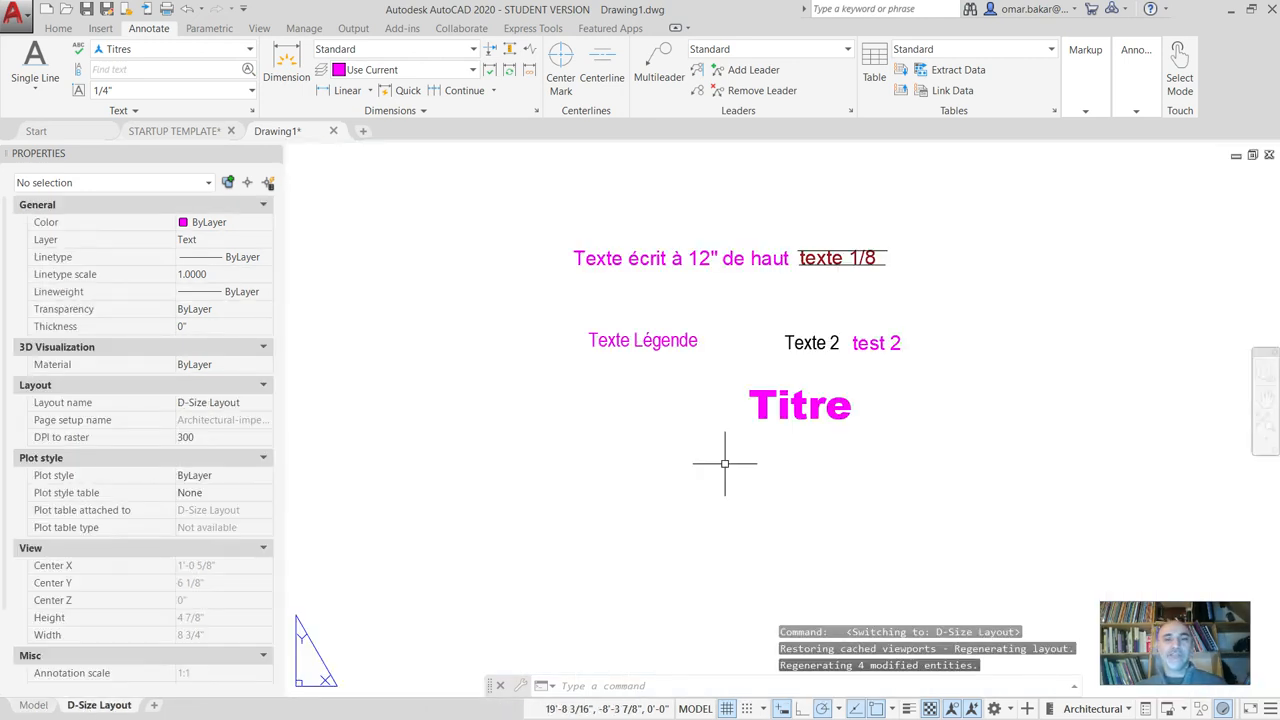
pyautogui.scroll(-5, 742, 449)
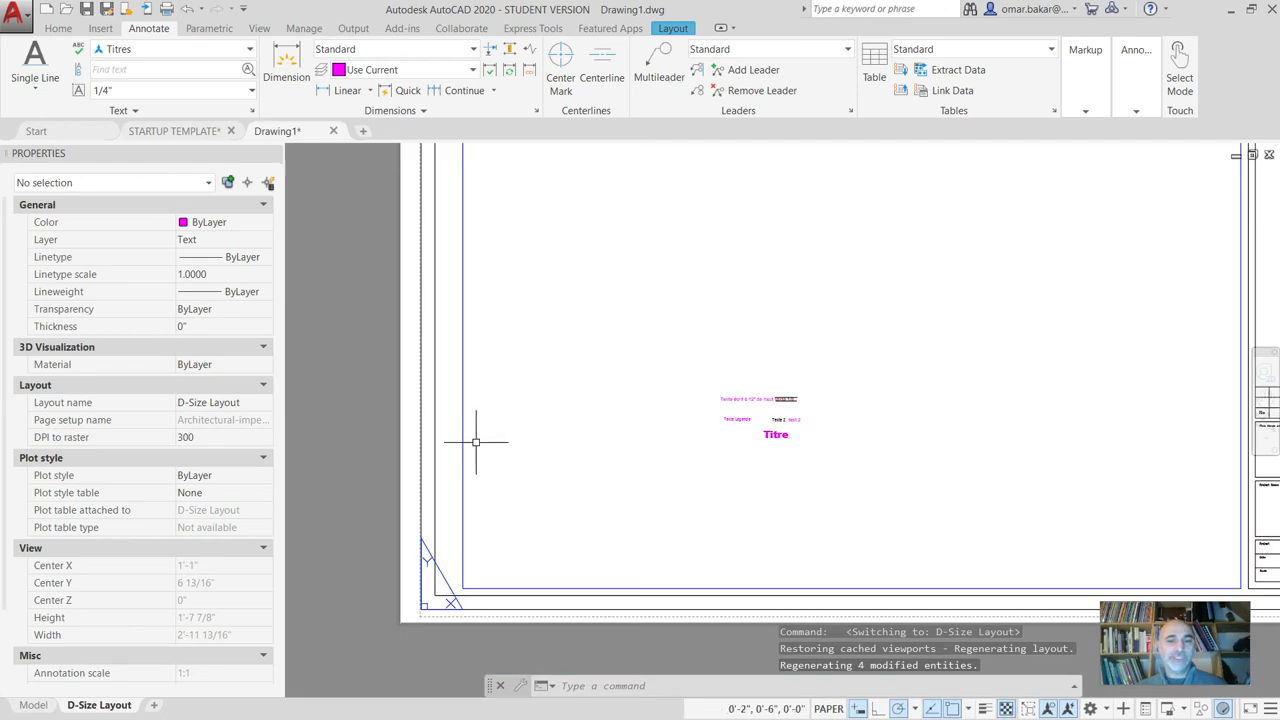
pyautogui.click(461, 441)
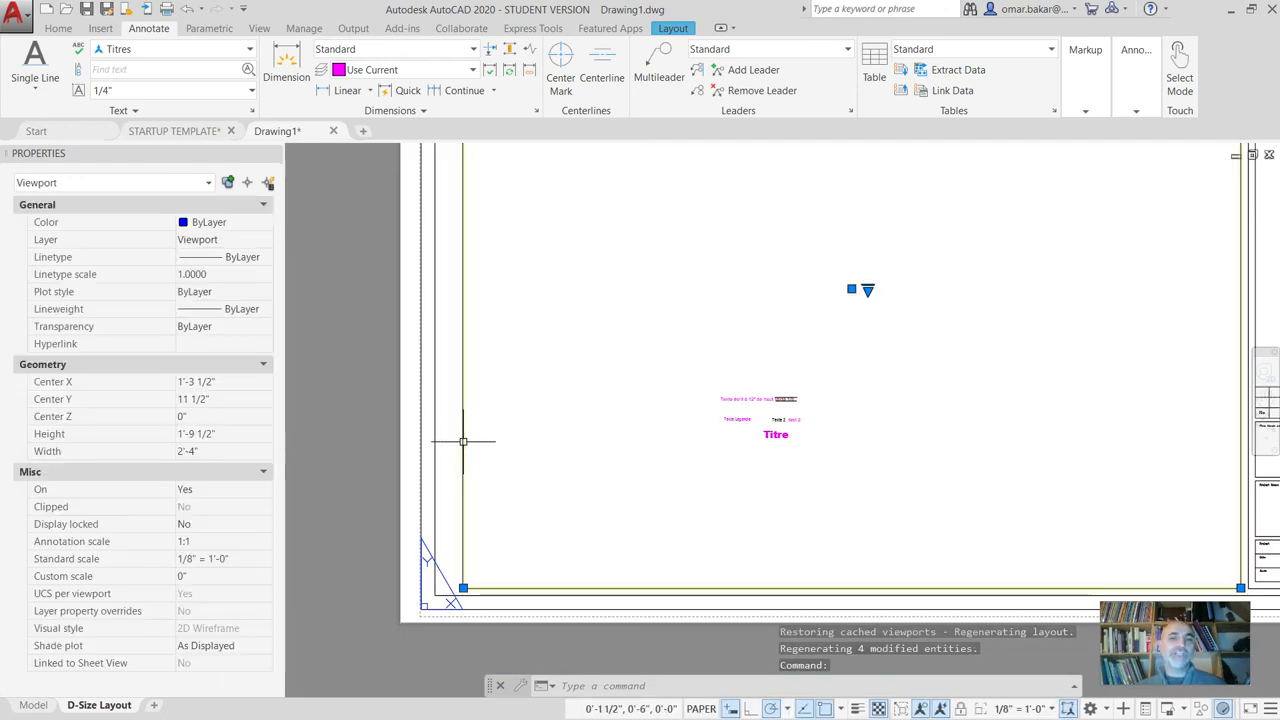
pyautogui.click(208, 560)
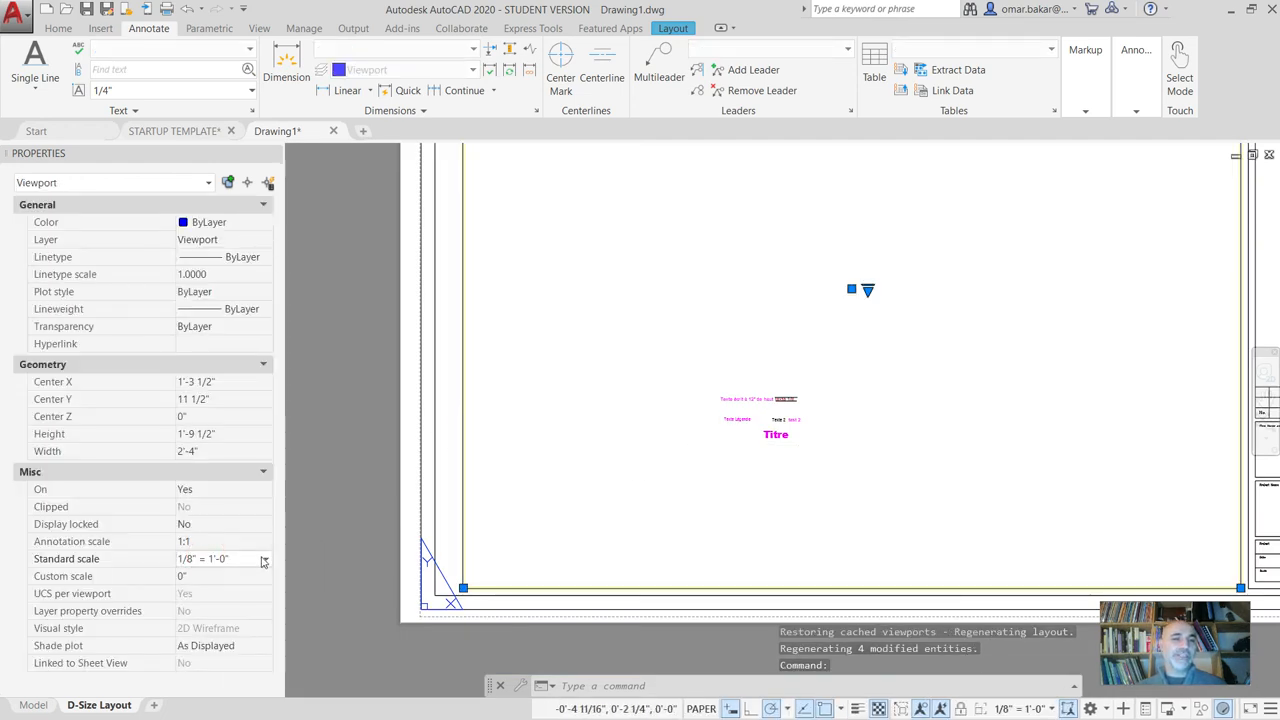
pyautogui.click(266, 559)
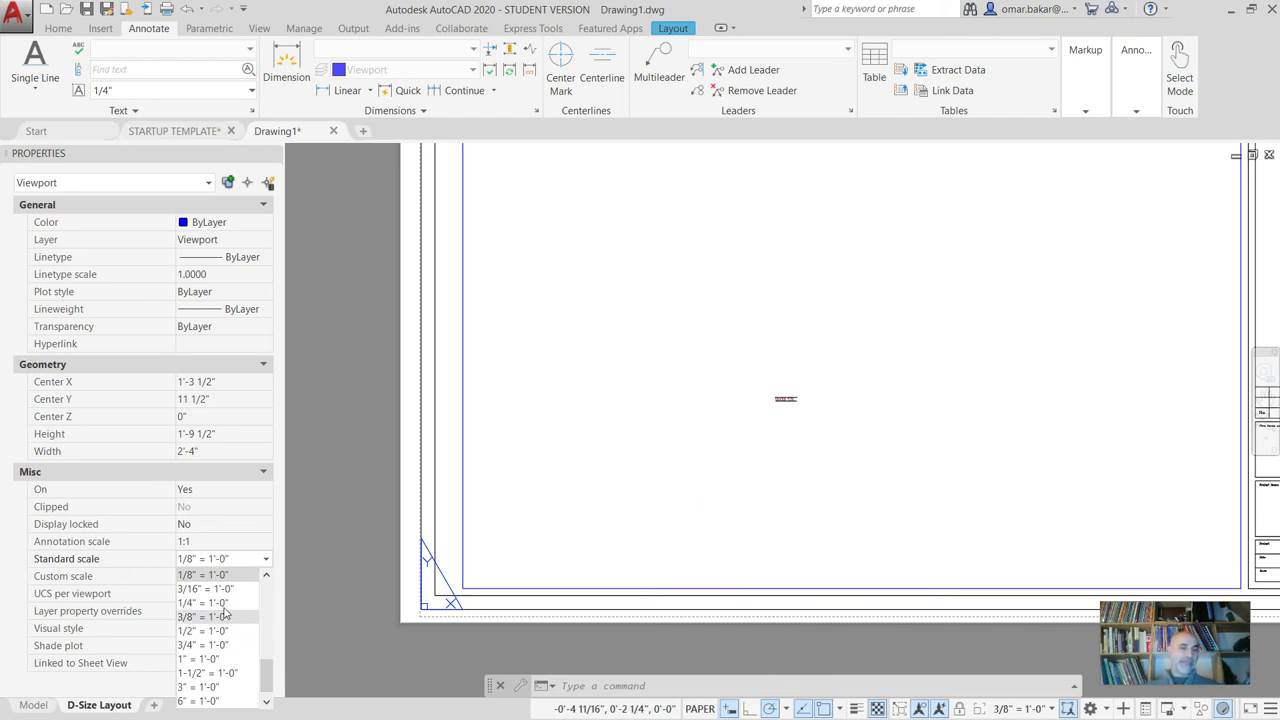
pyautogui.click(220, 604)
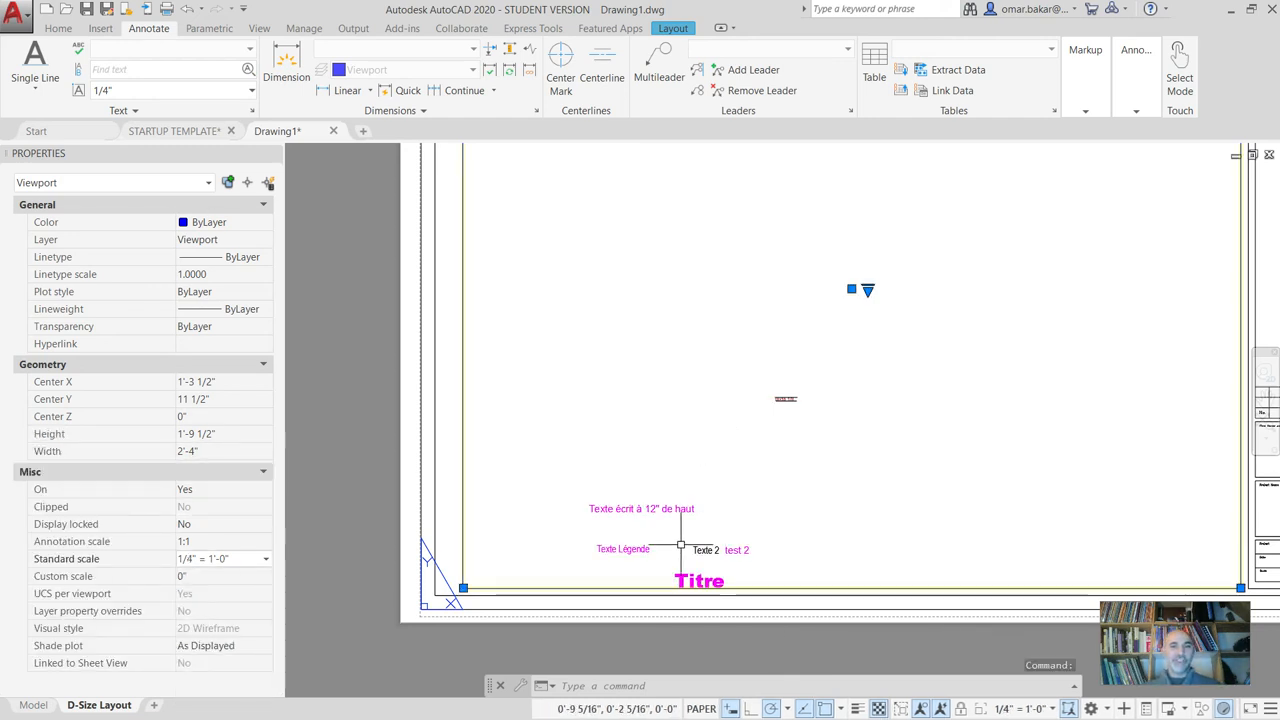
# Set the viewport's annotation scale to 1/4" = 1'-0", keeping its standard scale at 1/4" = 1'-0".
pyautogui.scroll(4, 680, 560)
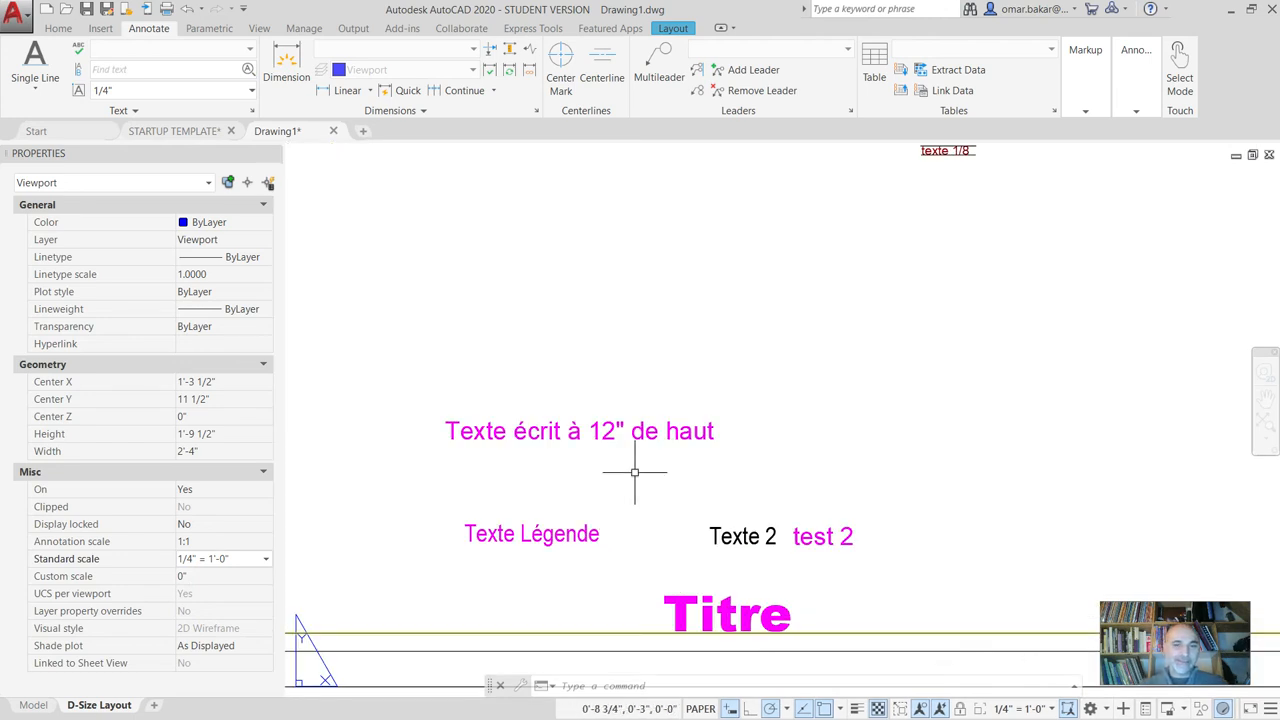
pyautogui.moveTo(637, 565); pyautogui.dragTo(648, 517, button='middle')
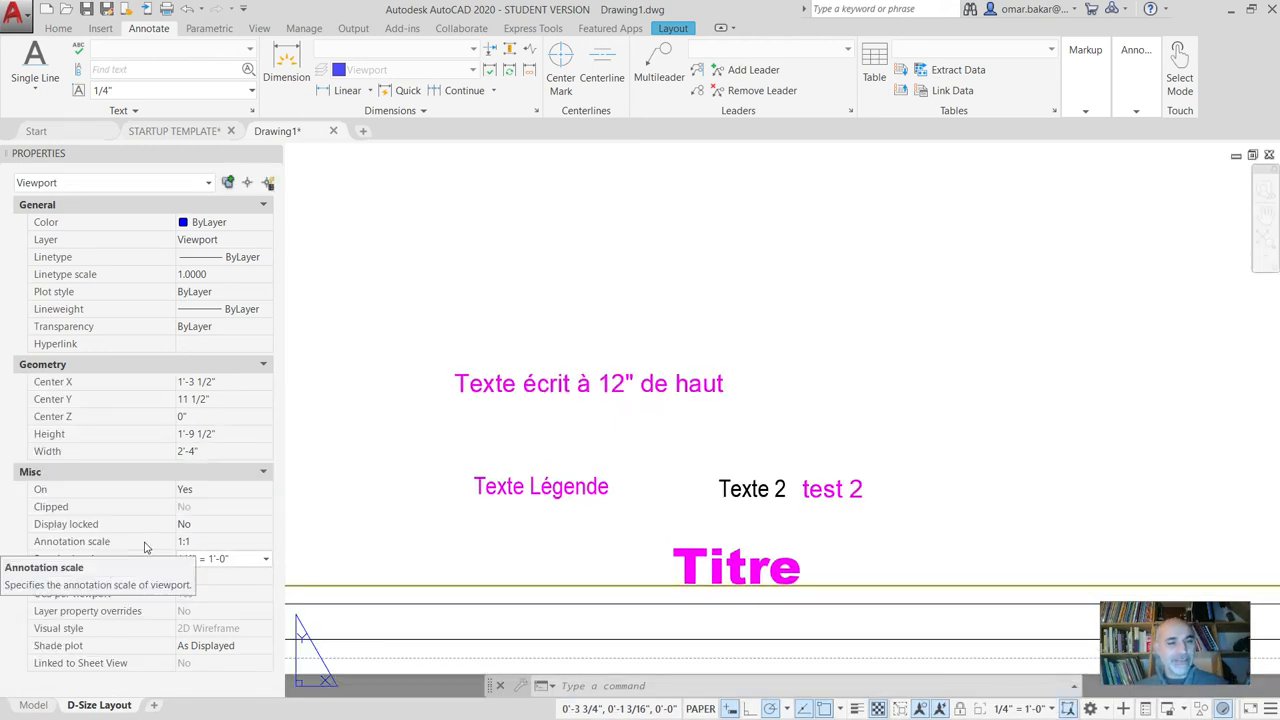
pyautogui.click(186, 541)
pyautogui.click(265, 541)
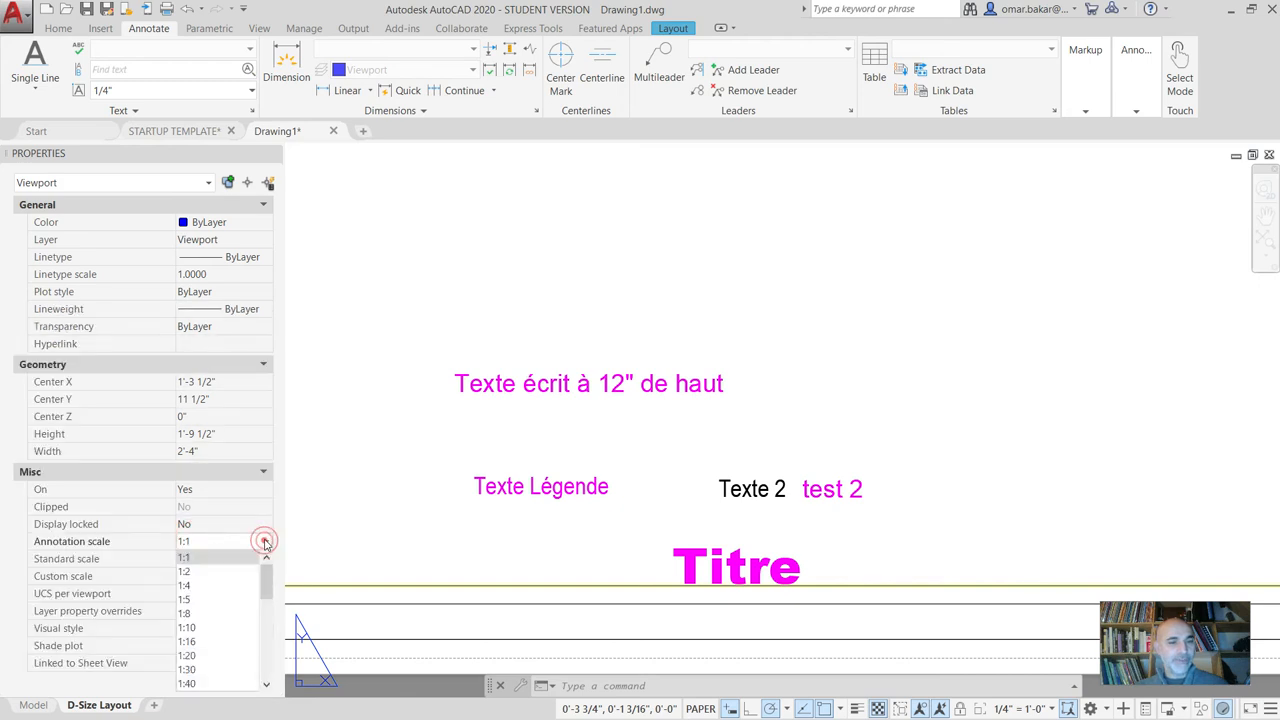
pyautogui.moveTo(268, 583); pyautogui.dragTo(268, 637)
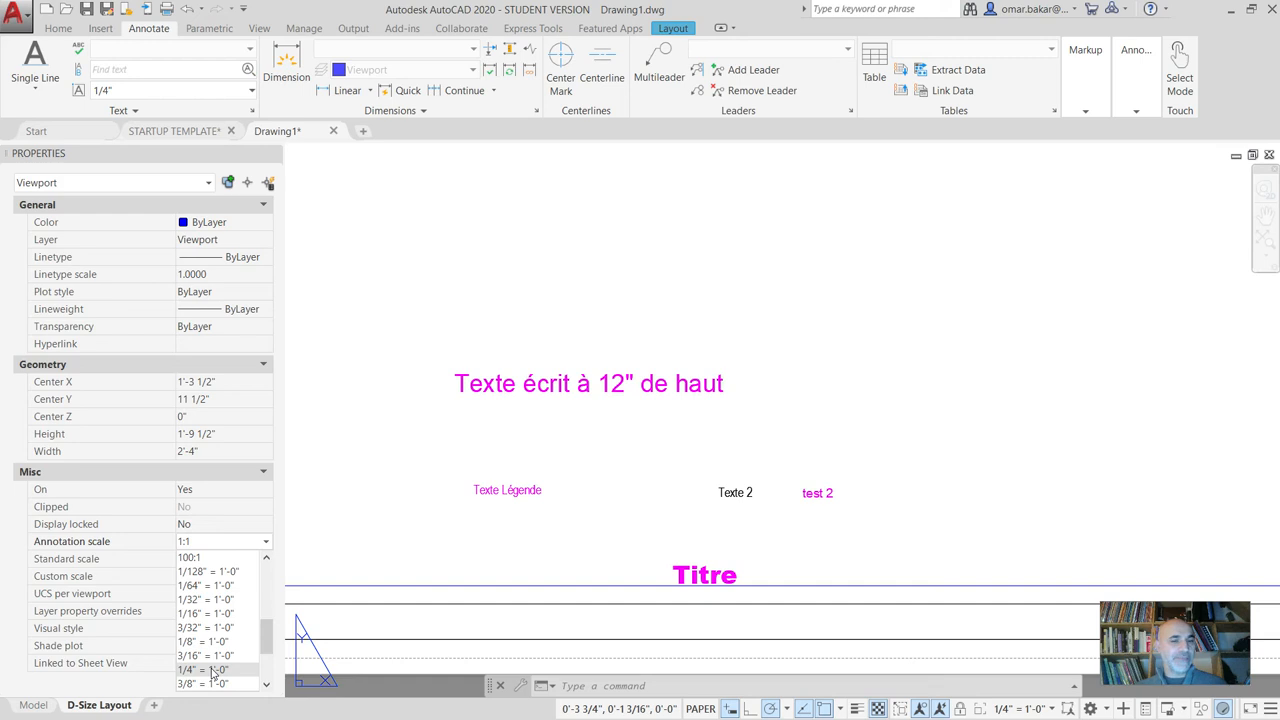
pyautogui.click(214, 670)
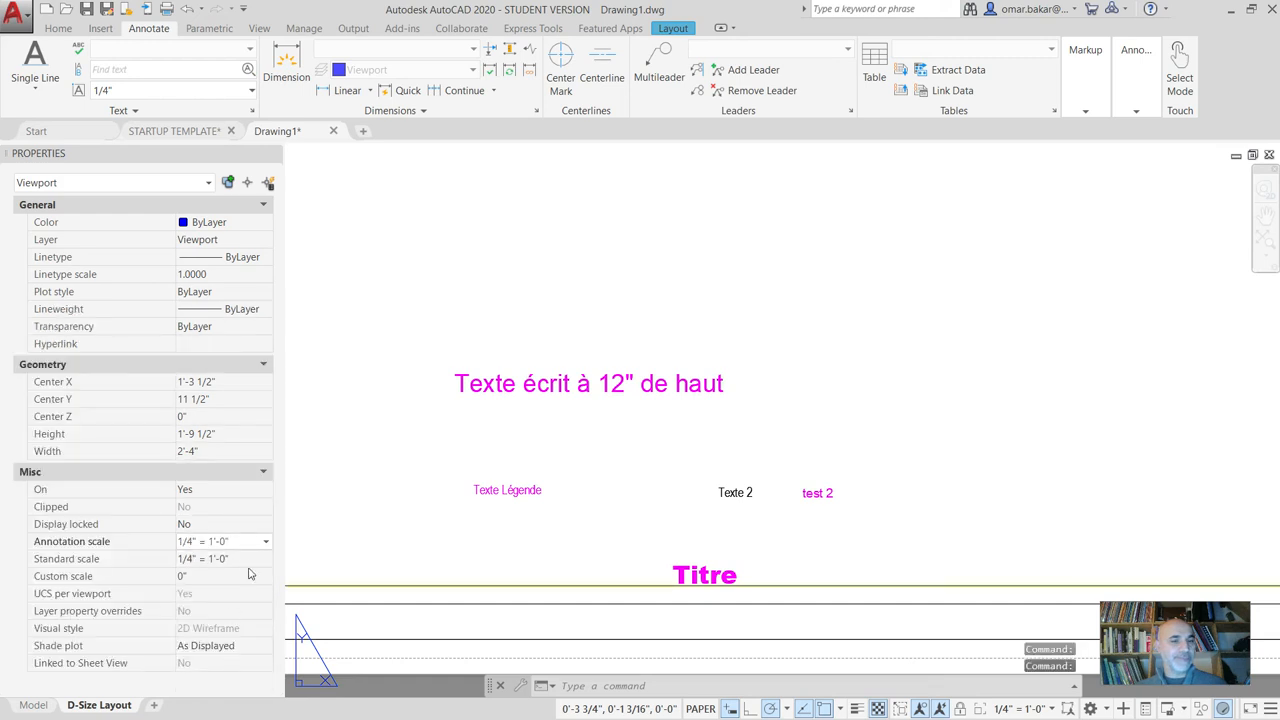
pyautogui.click(243, 563)
pyautogui.click(243, 563)
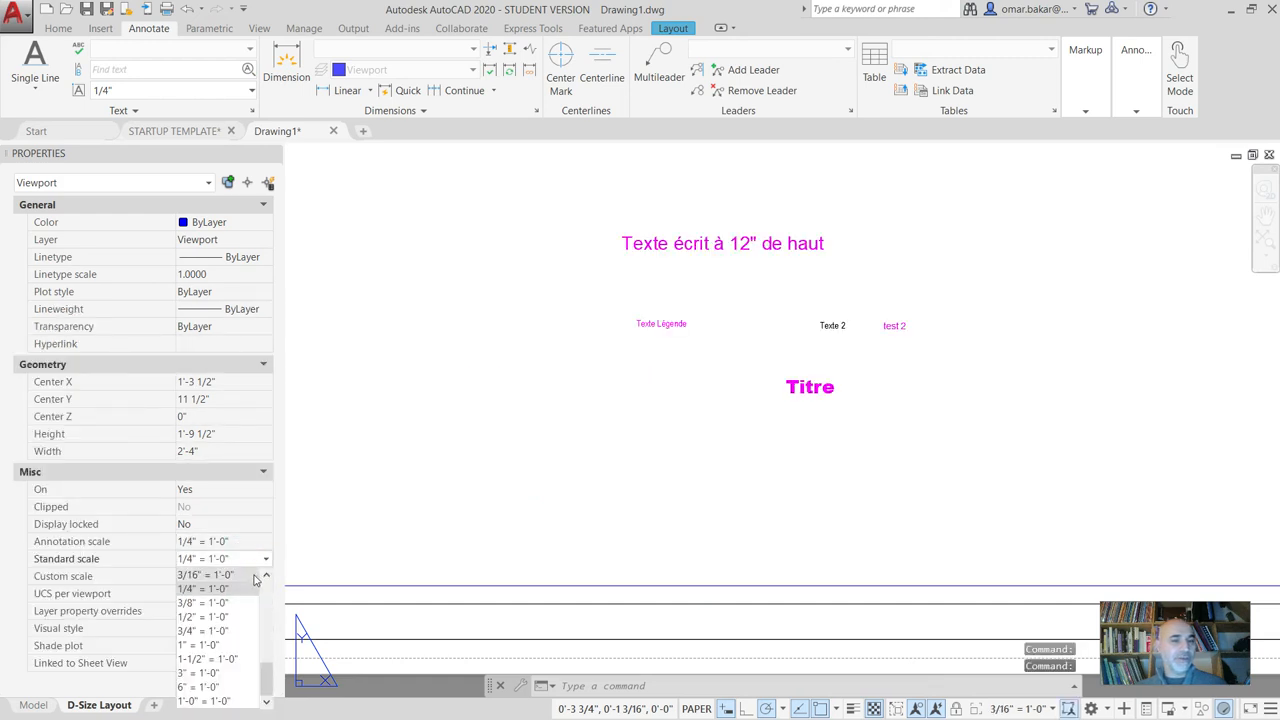
pyautogui.click(225, 592)
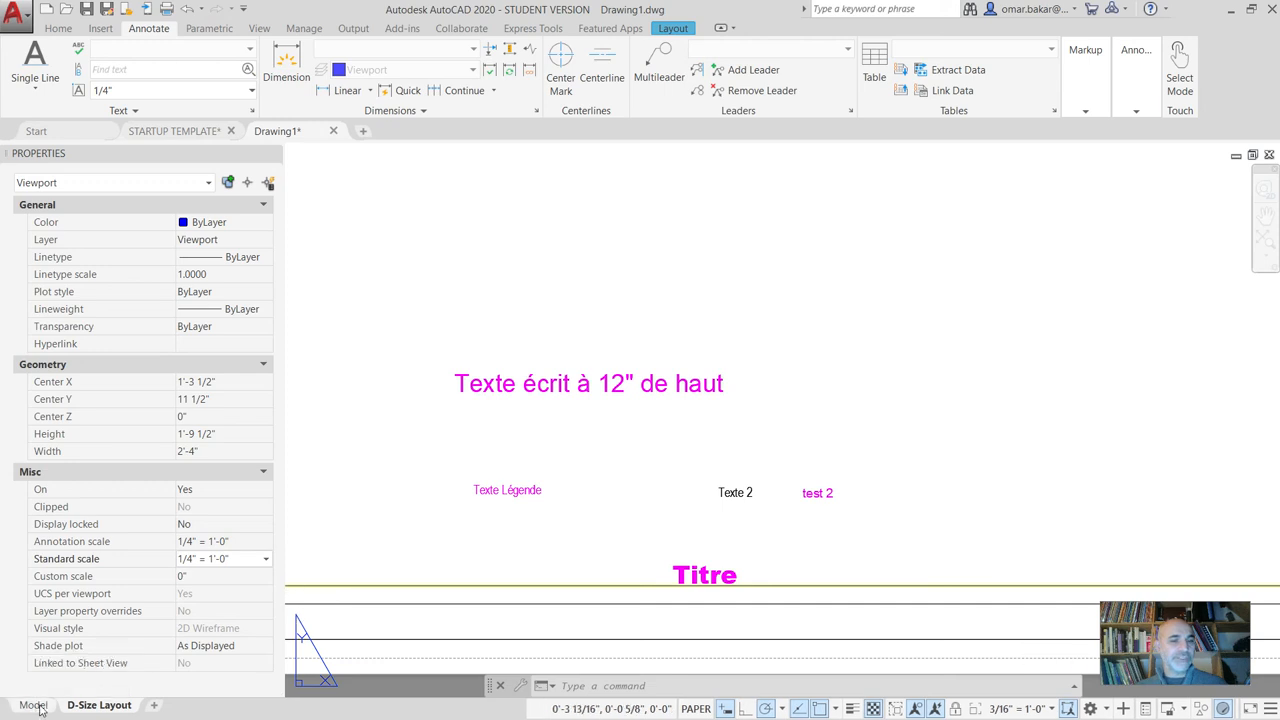
# Inspect the text height and annotative properties of "test 2" and "Texte Légende" in model space.
pyautogui.click(33, 705)
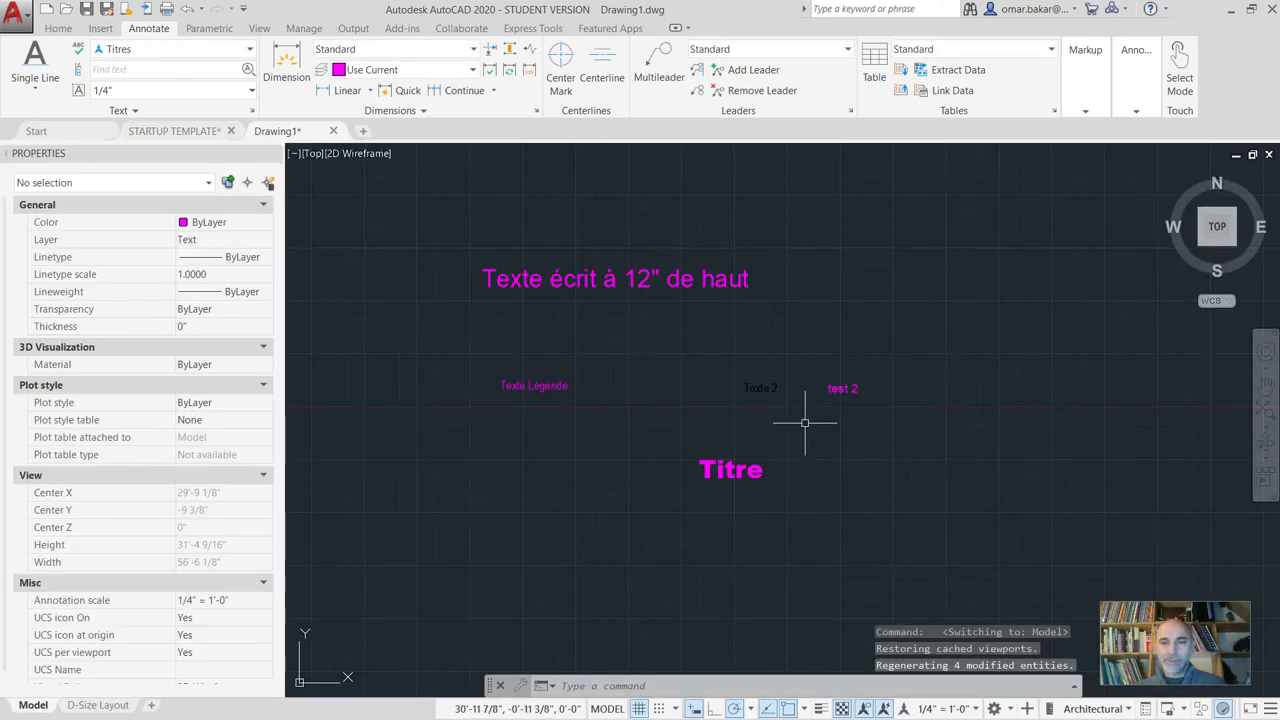
pyautogui.click(841, 389)
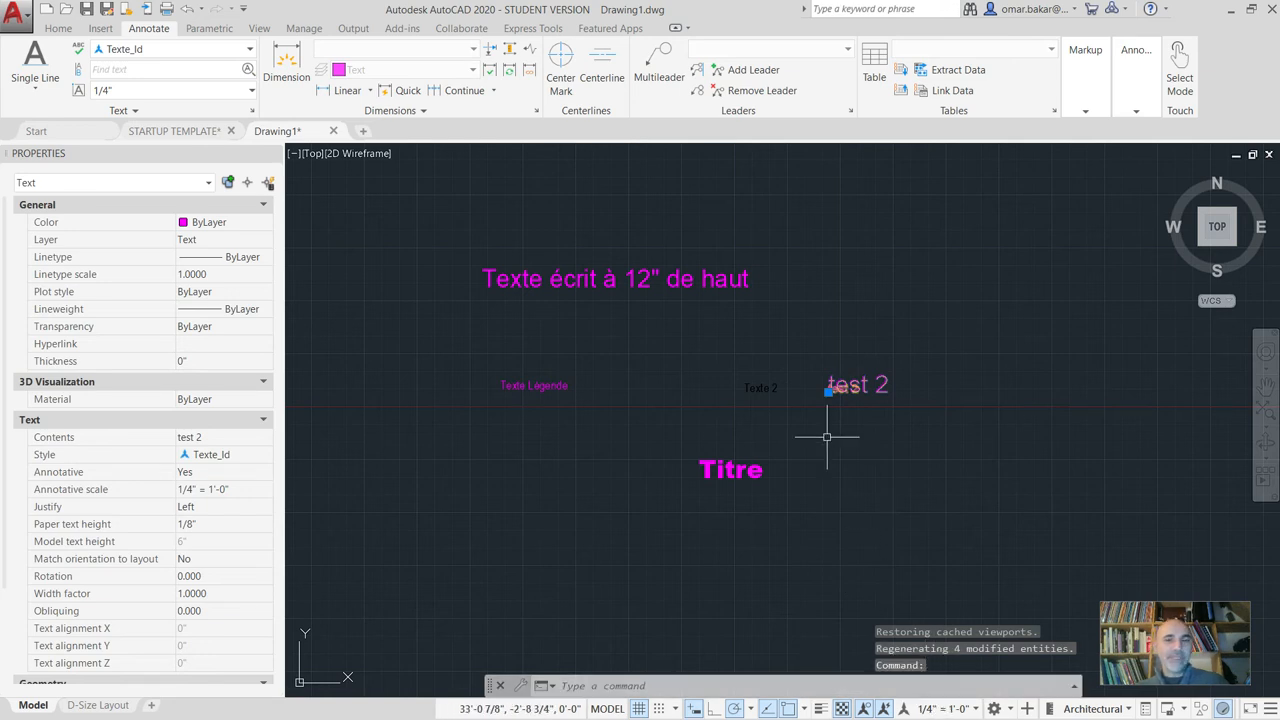
pyautogui.press('Escape')
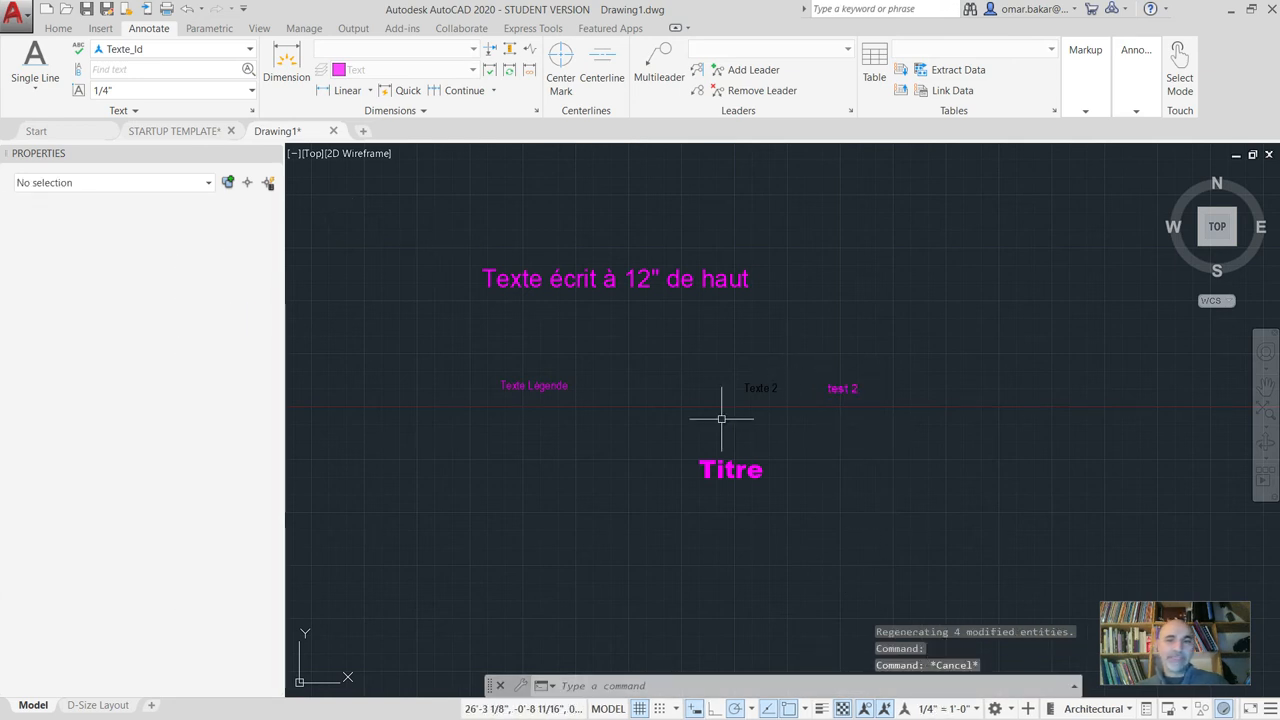
pyautogui.press('Escape')
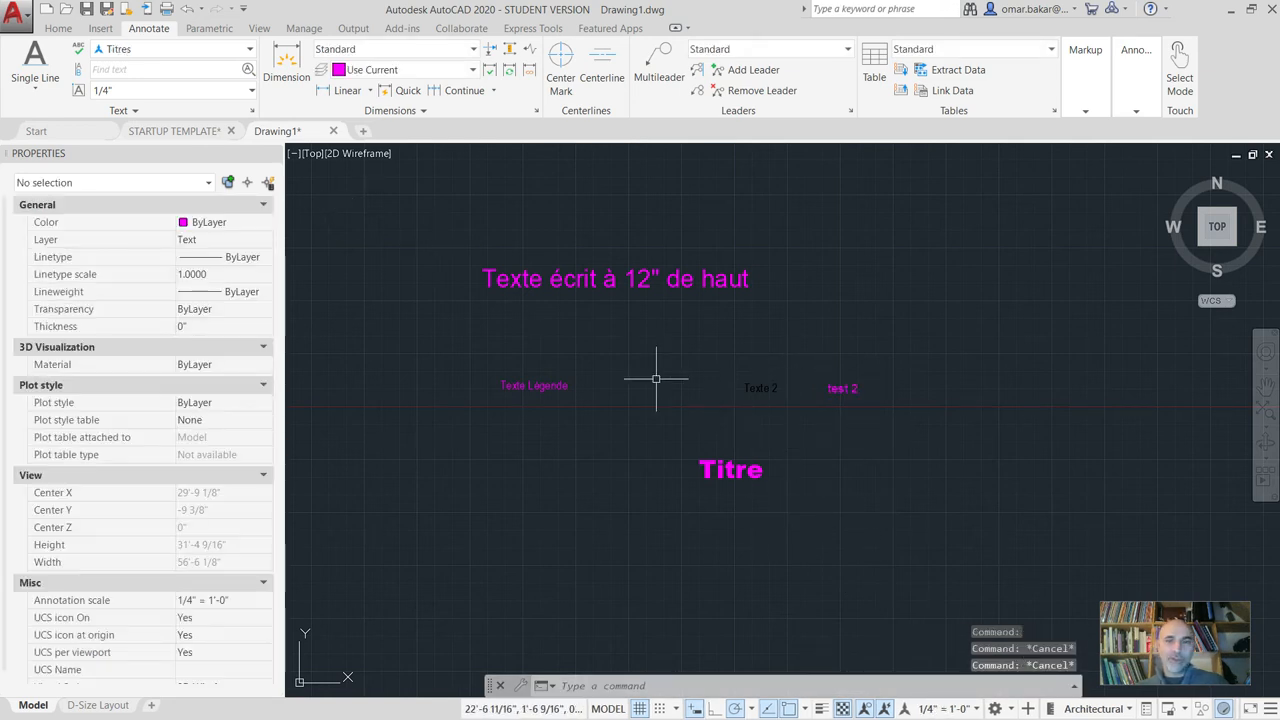
pyautogui.click(533, 384)
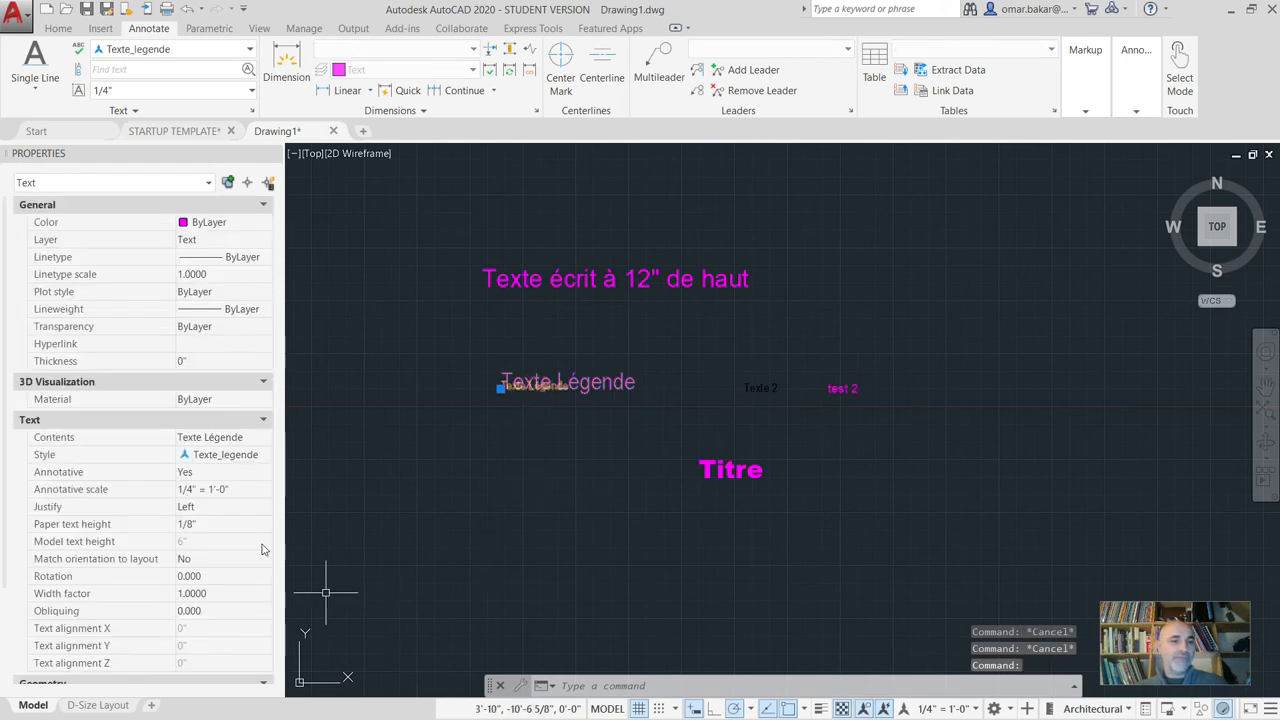
pyautogui.press('Escape')
# Measure the letter height of "Texte Légende" in the D-Size Layout with the DIST command.
pyautogui.click(99, 705)
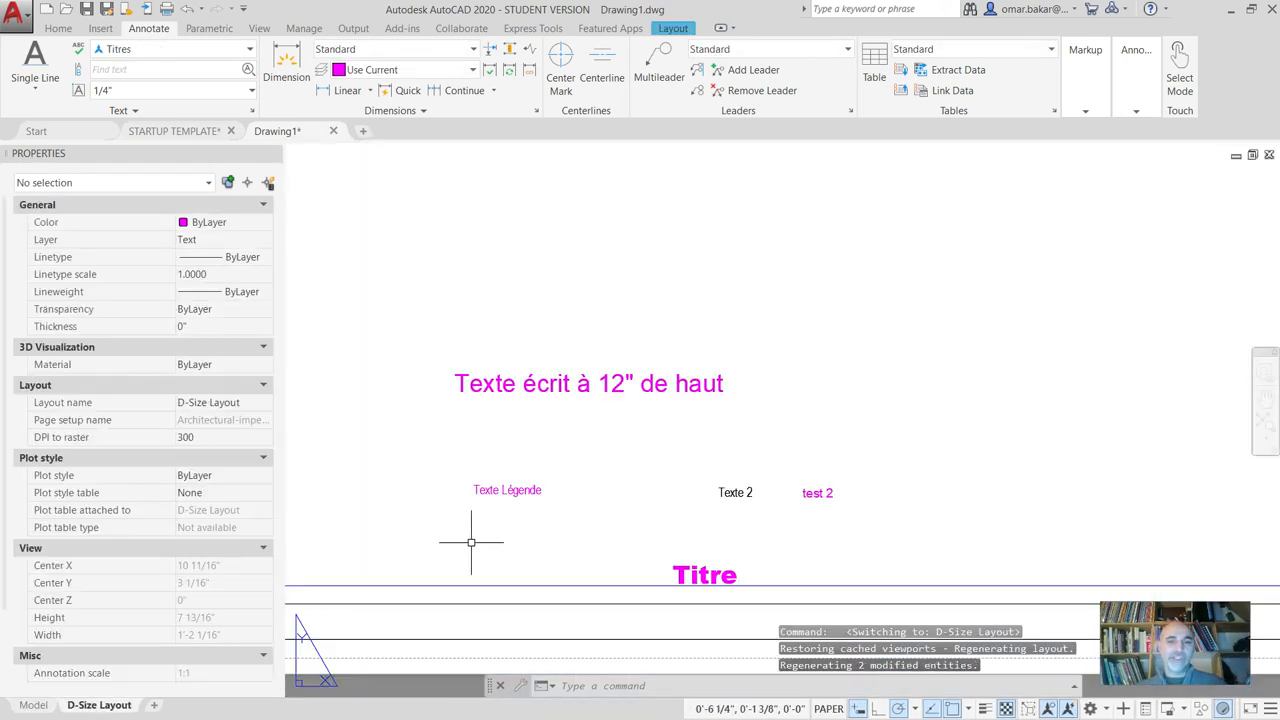
pyautogui.scroll(5, 480, 511)
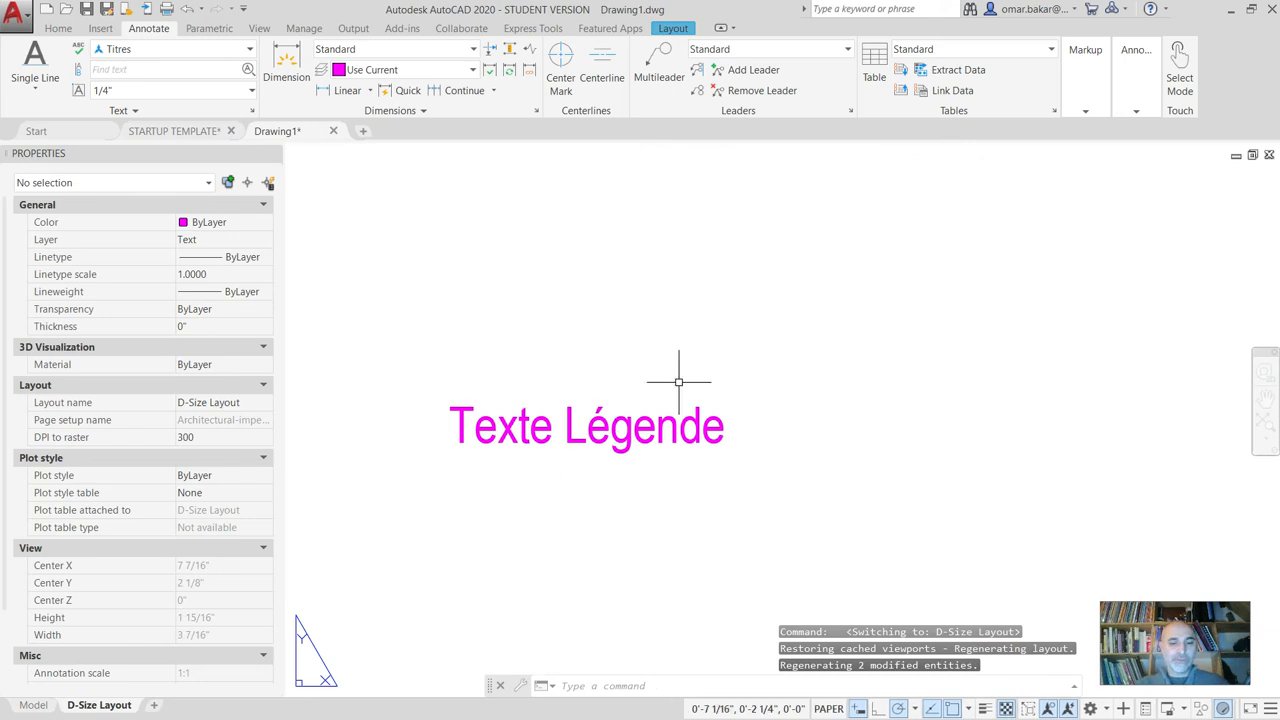
pyautogui.write('dist')
pyautogui.press('Return')
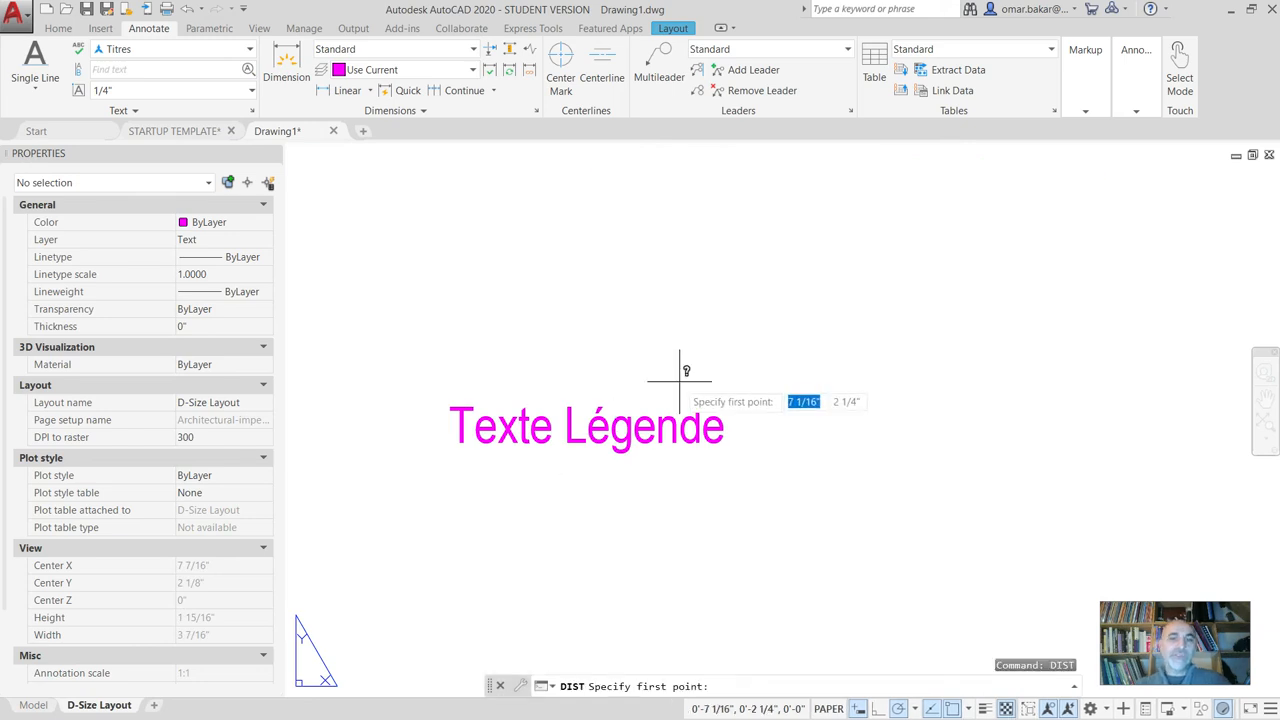
pyautogui.click(574, 440)
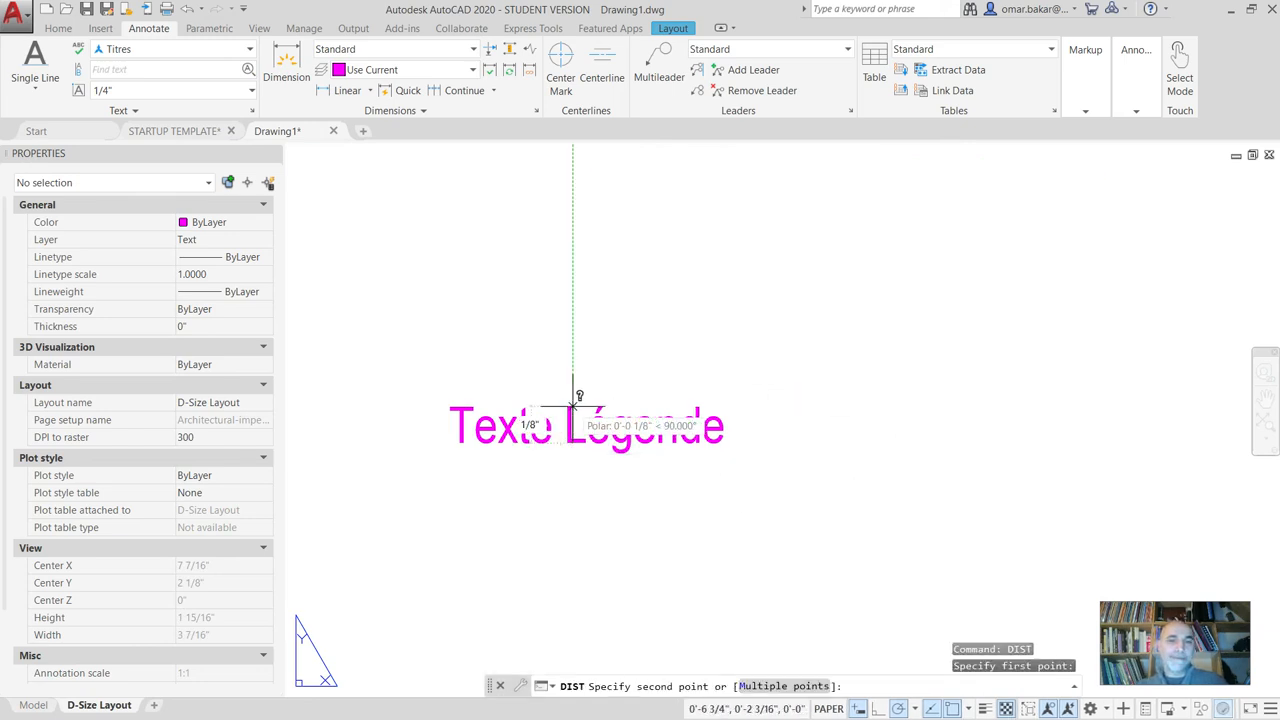
pyautogui.press('Escape')
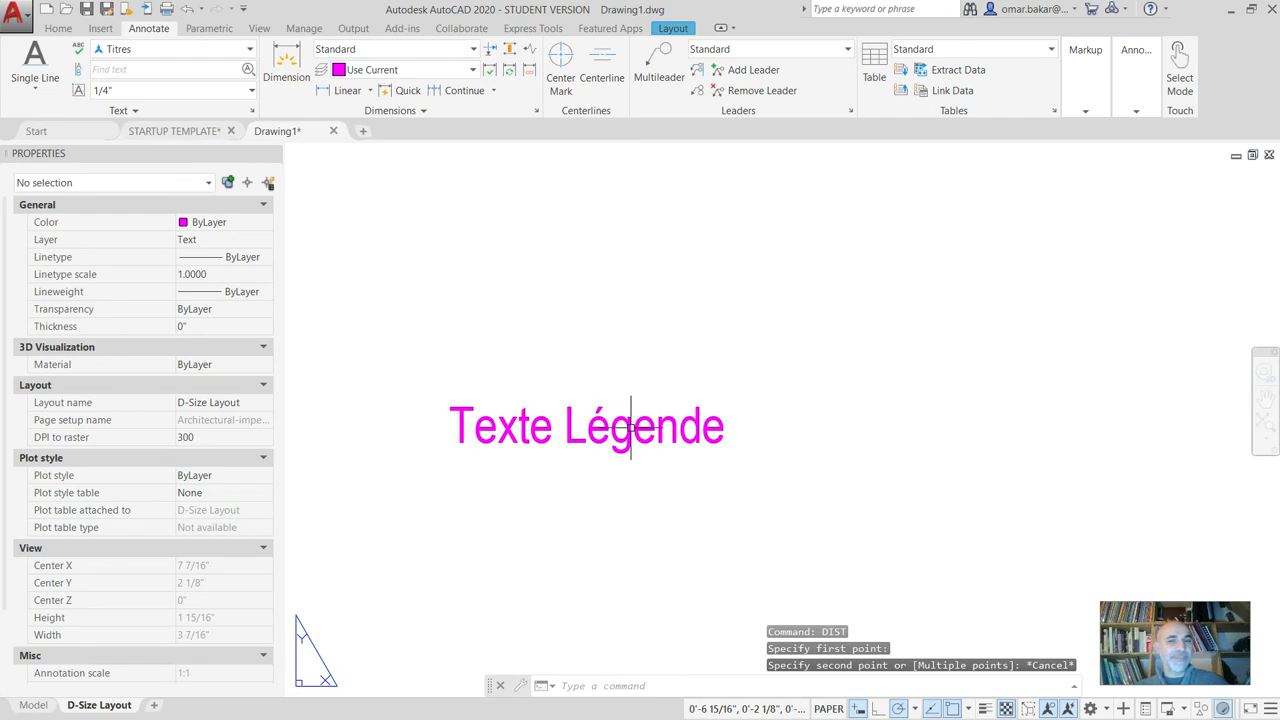
# Compare the size of the annotative texts and the 12" text between the D-Size Layout and model space.
pyautogui.scroll(-4, 634, 418)
pyautogui.moveTo(766, 434)
pyautogui.mouseDown(button='middle')
pyautogui.moveTo(674, 371)
pyautogui.moveTo(623, 386)
pyautogui.mouseUp(button='middle')
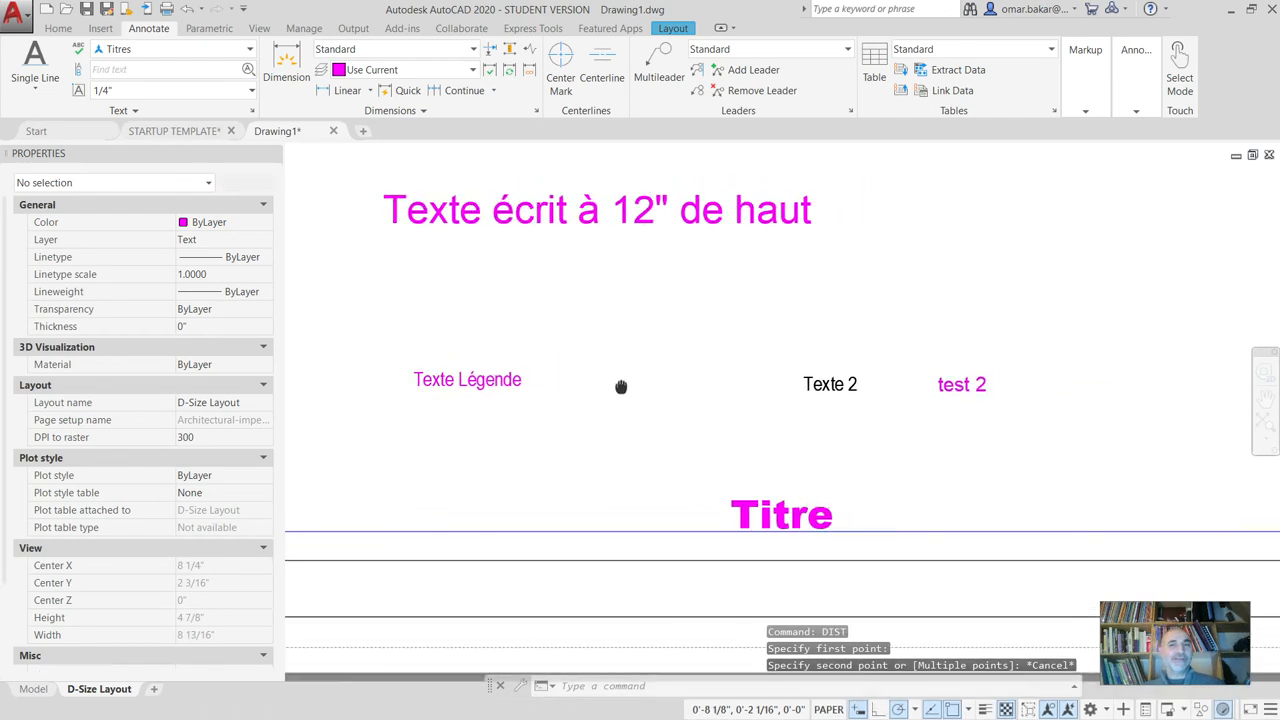
pyautogui.scroll(-3, 763, 414)
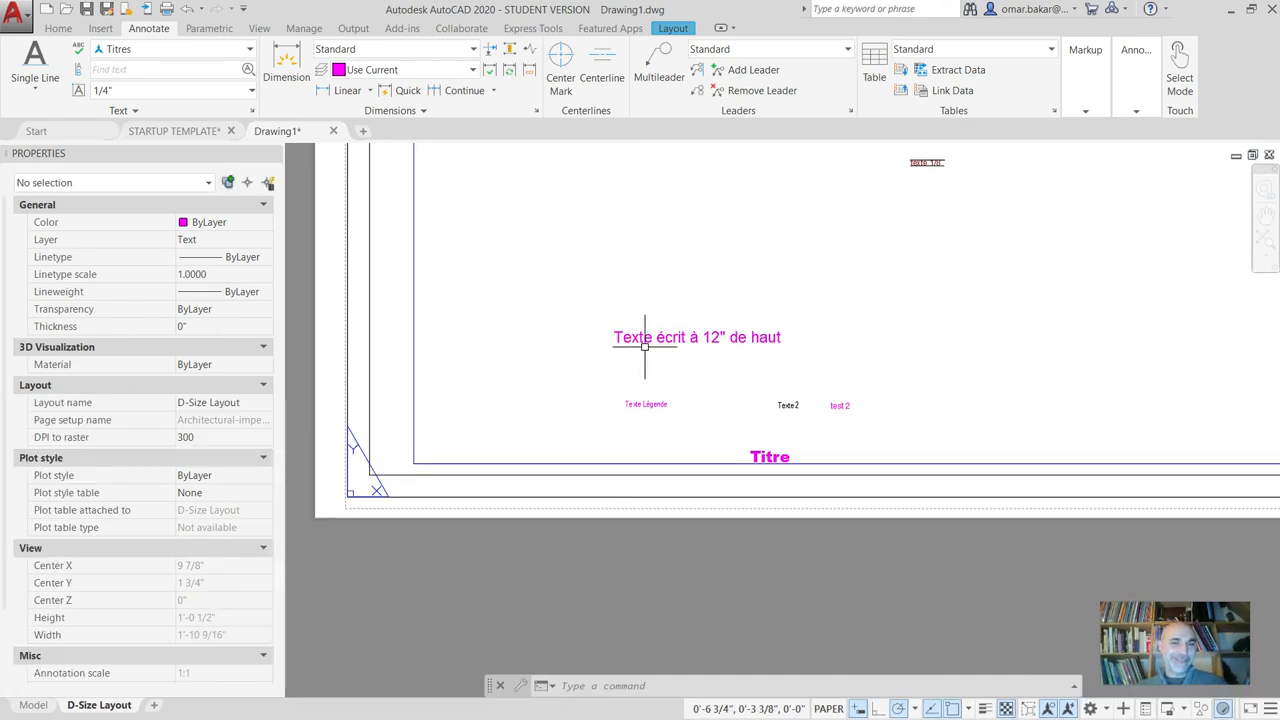
pyautogui.click(33, 705)
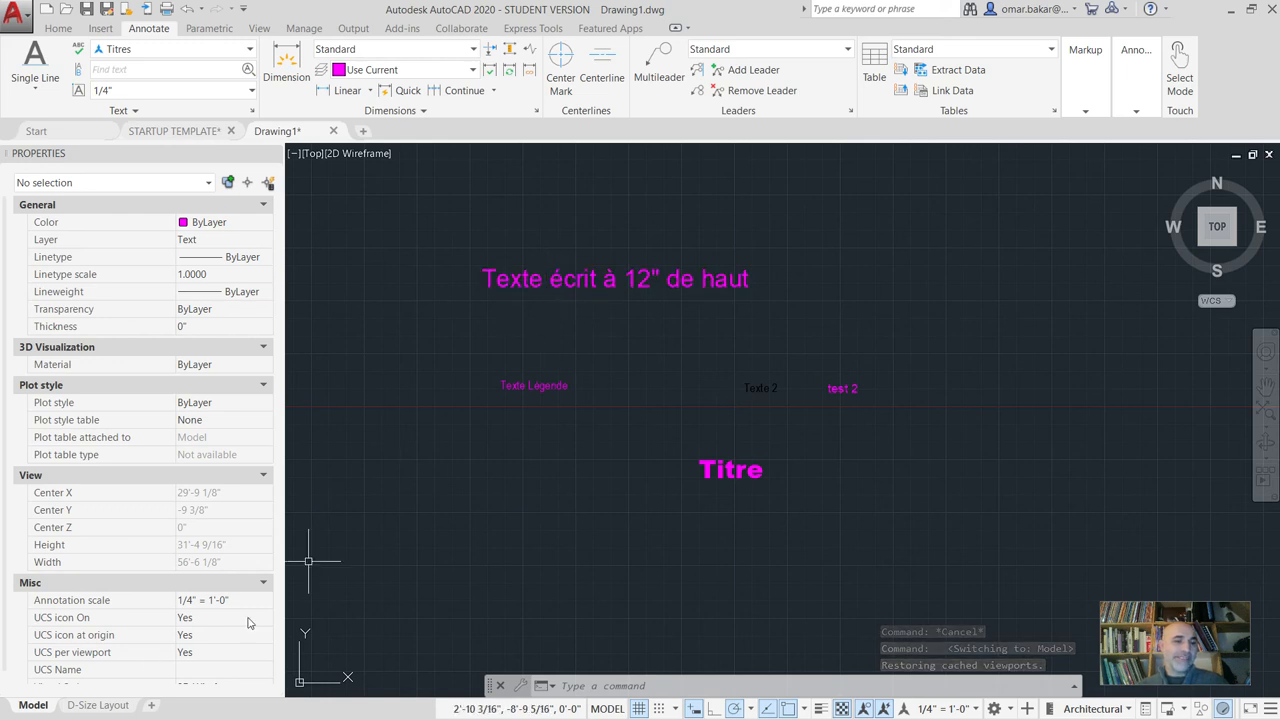
pyautogui.moveTo(105, 708)
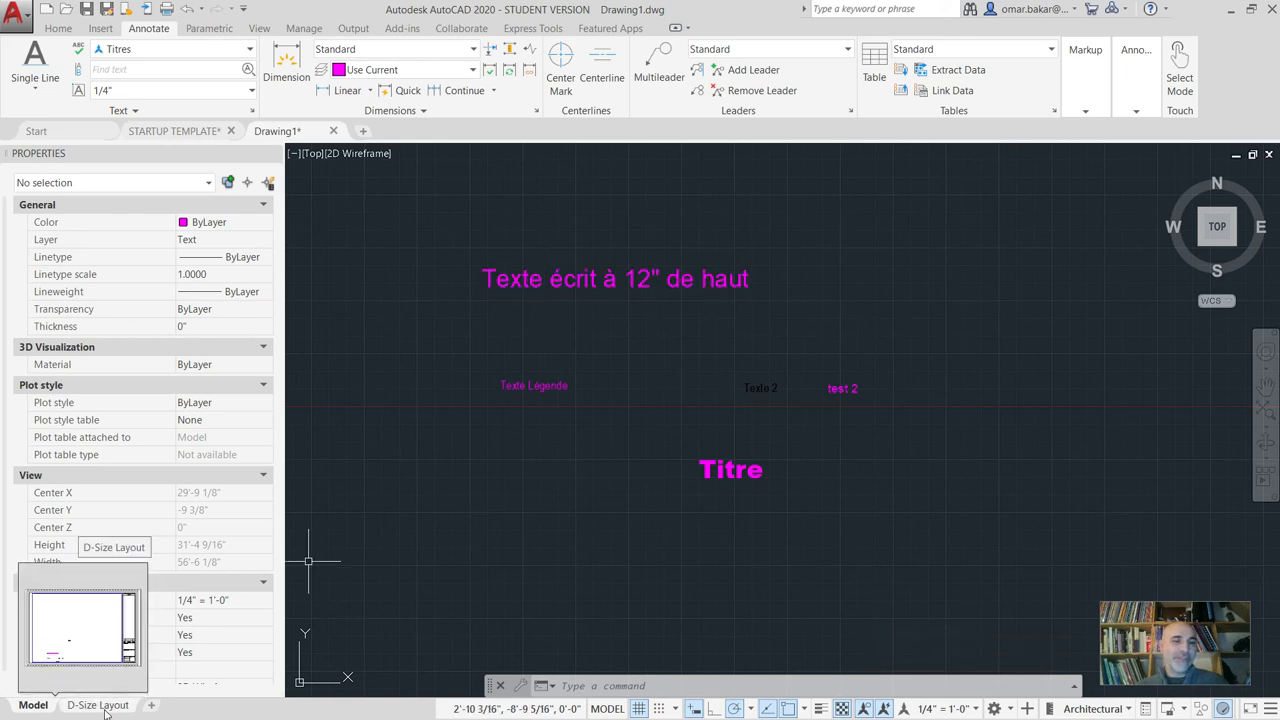
pyautogui.click(105, 708)
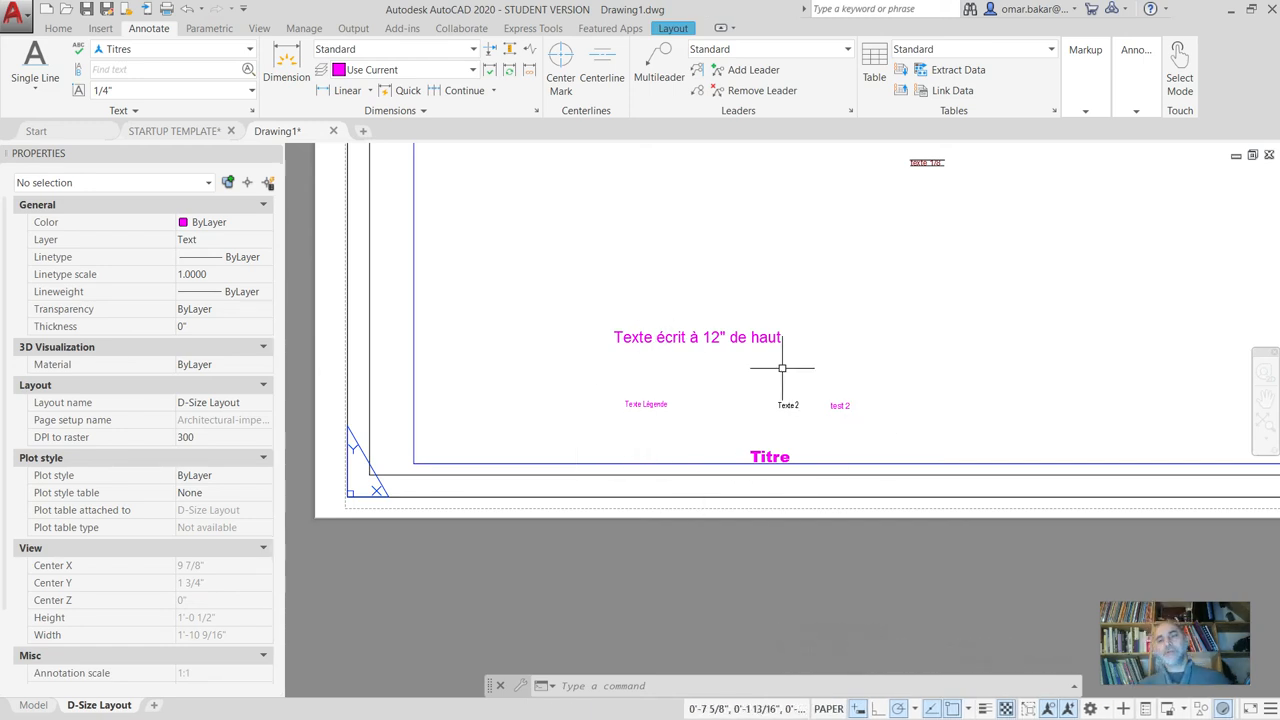
pyautogui.scroll(-2, 831, 311)
pyautogui.moveTo(831, 312); pyautogui.dragTo(682, 395, button='middle')
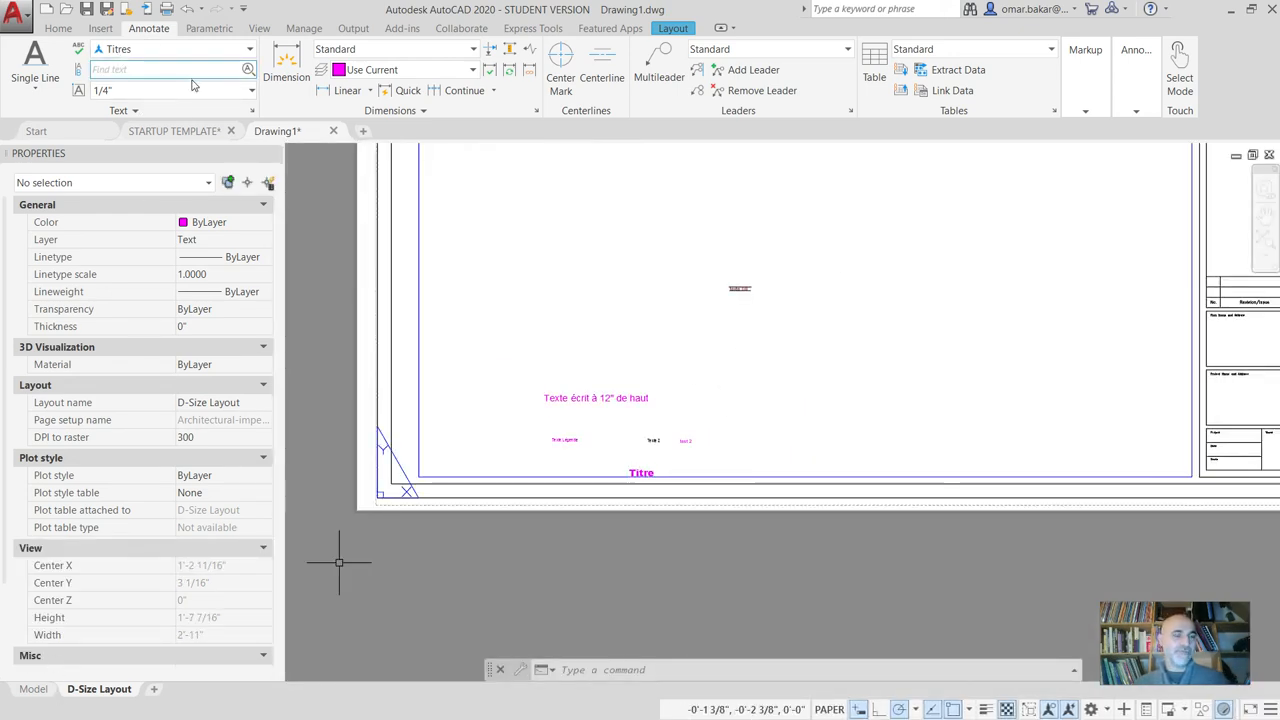
pyautogui.click(33, 689)
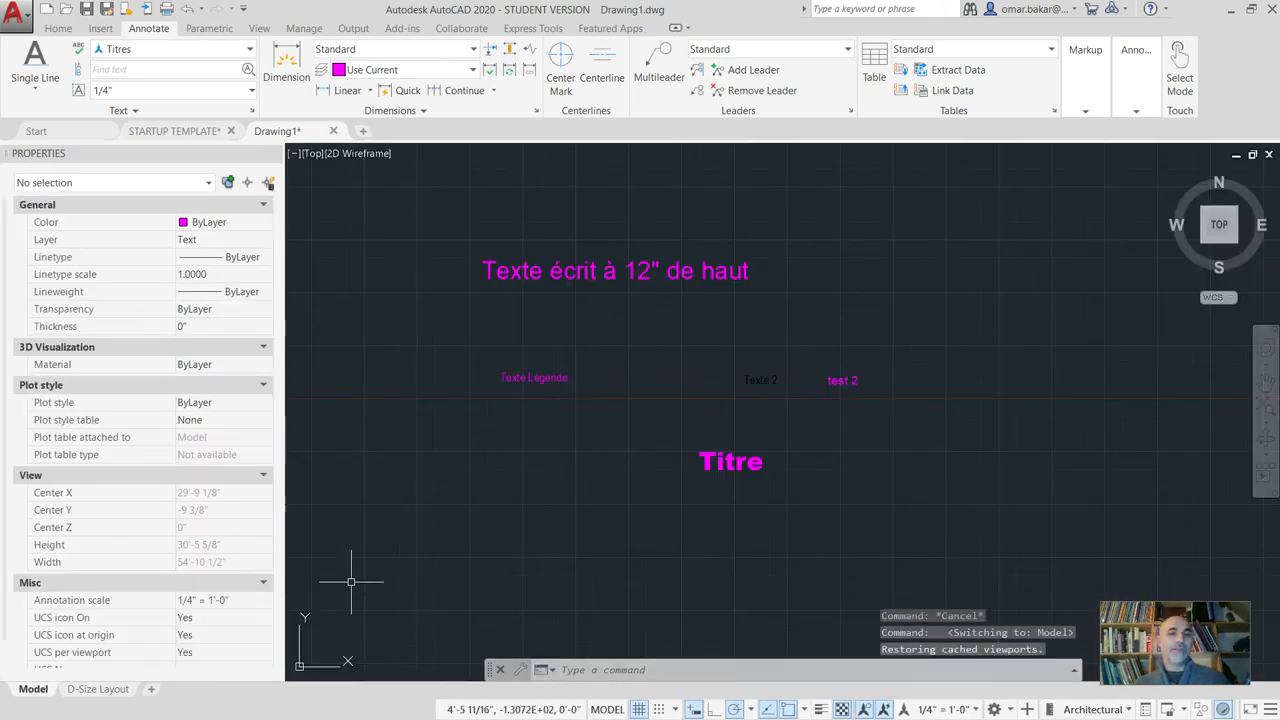
# Set the annotation scale of the D-Size Layout viewport to 3/16" = 1'-0".
pyautogui.click(119, 691)
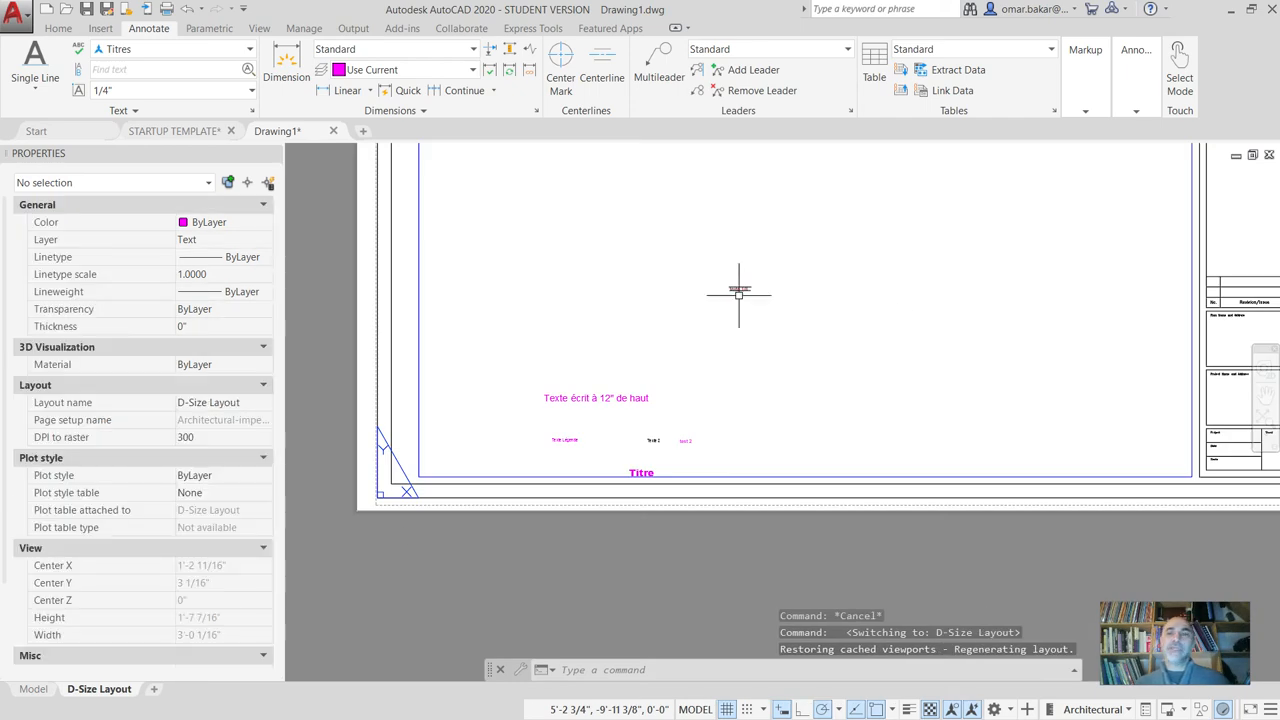
pyautogui.click(419, 301)
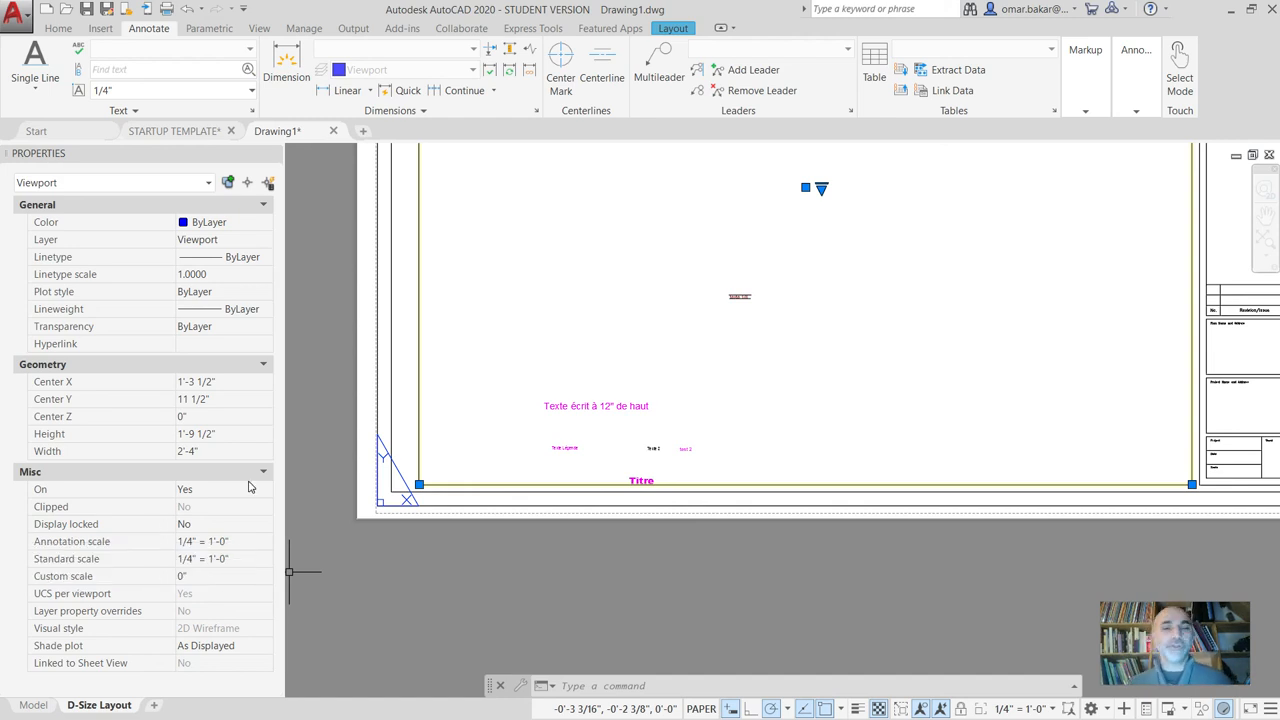
pyautogui.click(223, 541)
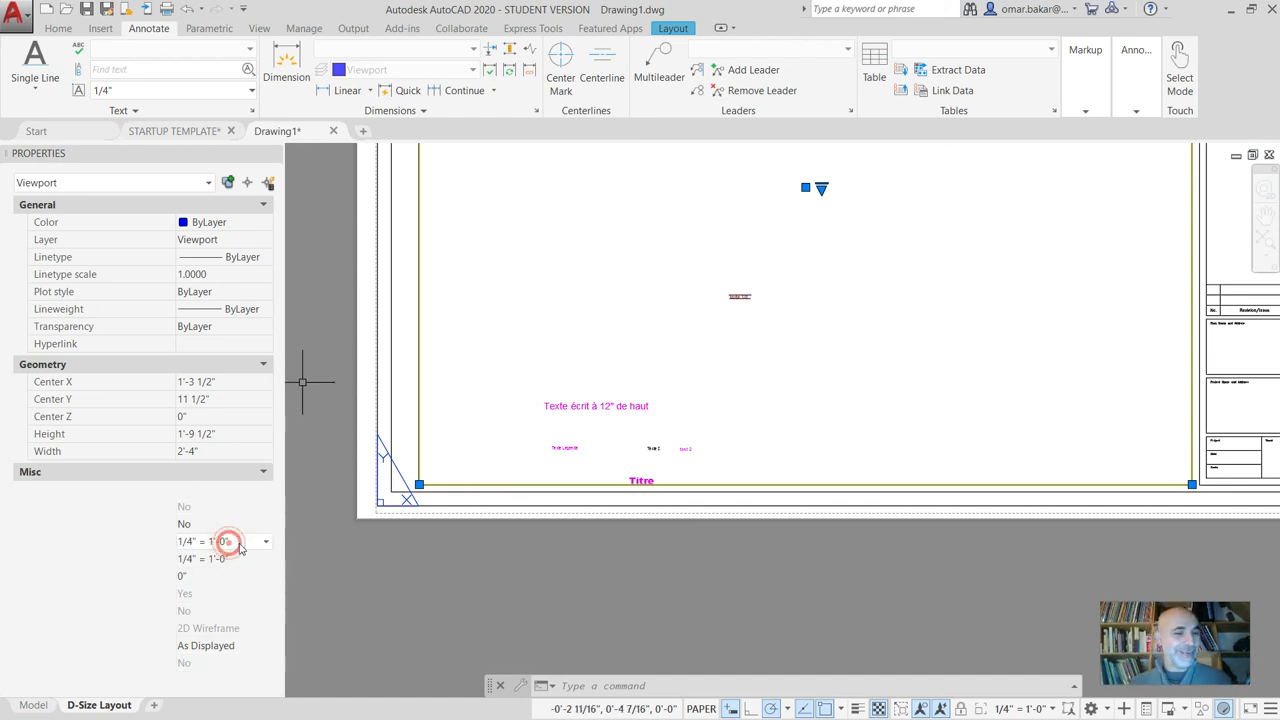
pyautogui.click(264, 545)
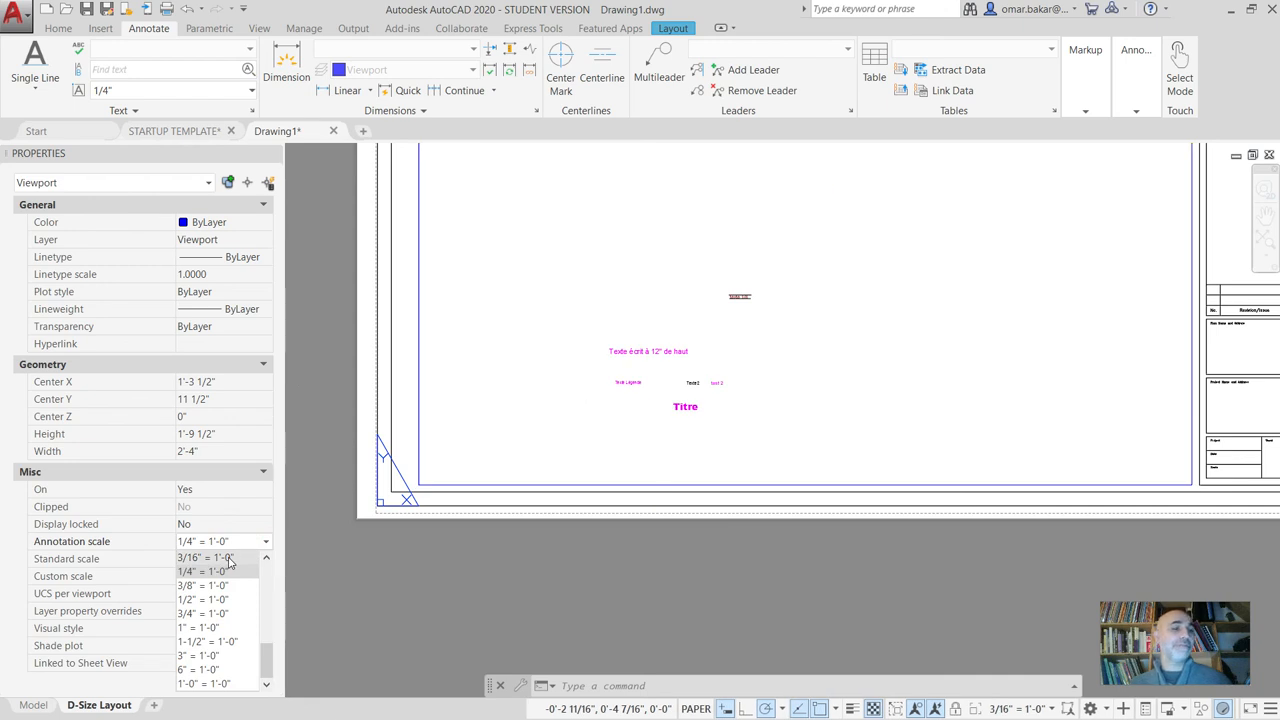
pyautogui.click(228, 561)
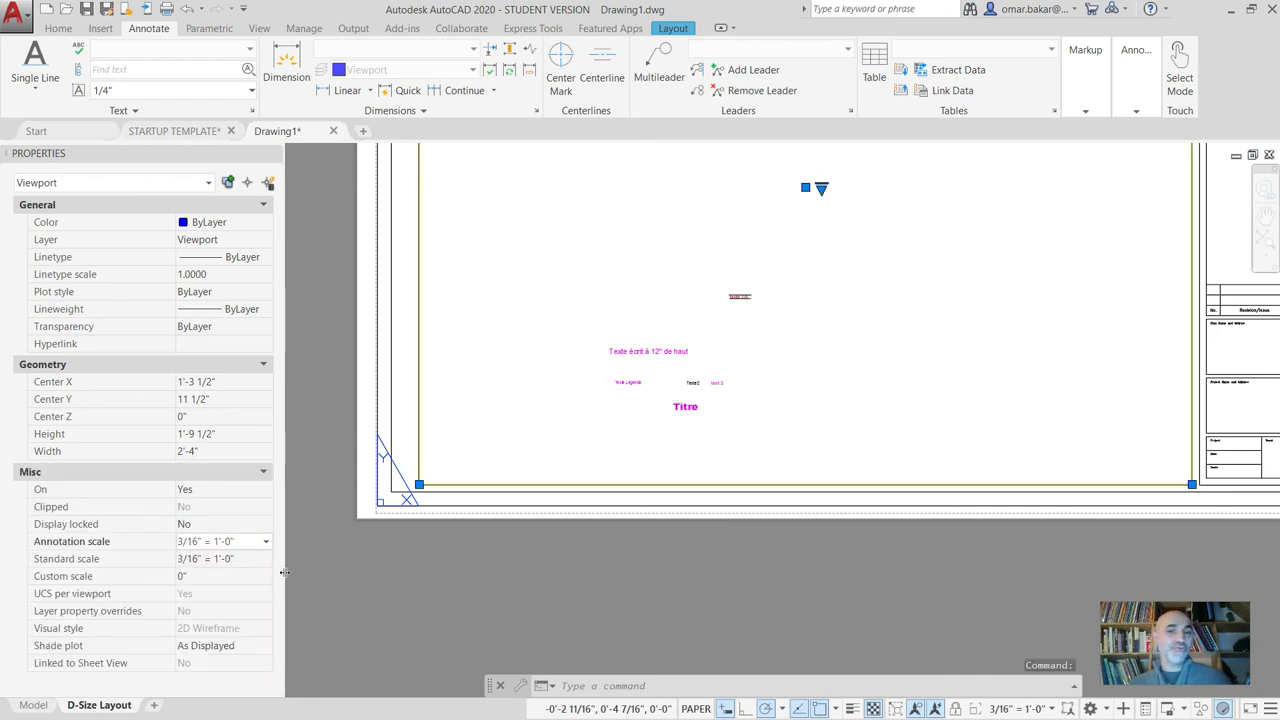
# Set the standard scale of the D-Size Layout viewport to 1/4" = 1'-0".
pyautogui.click(222, 560)
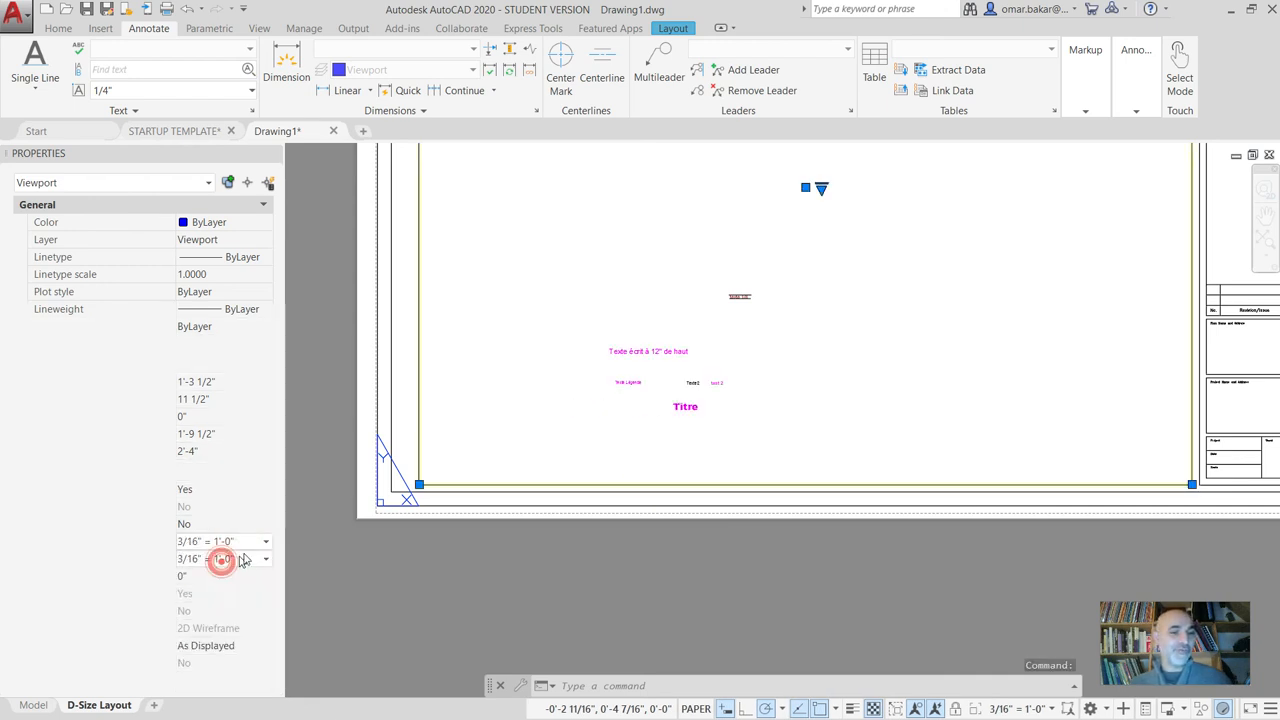
pyautogui.click(265, 559)
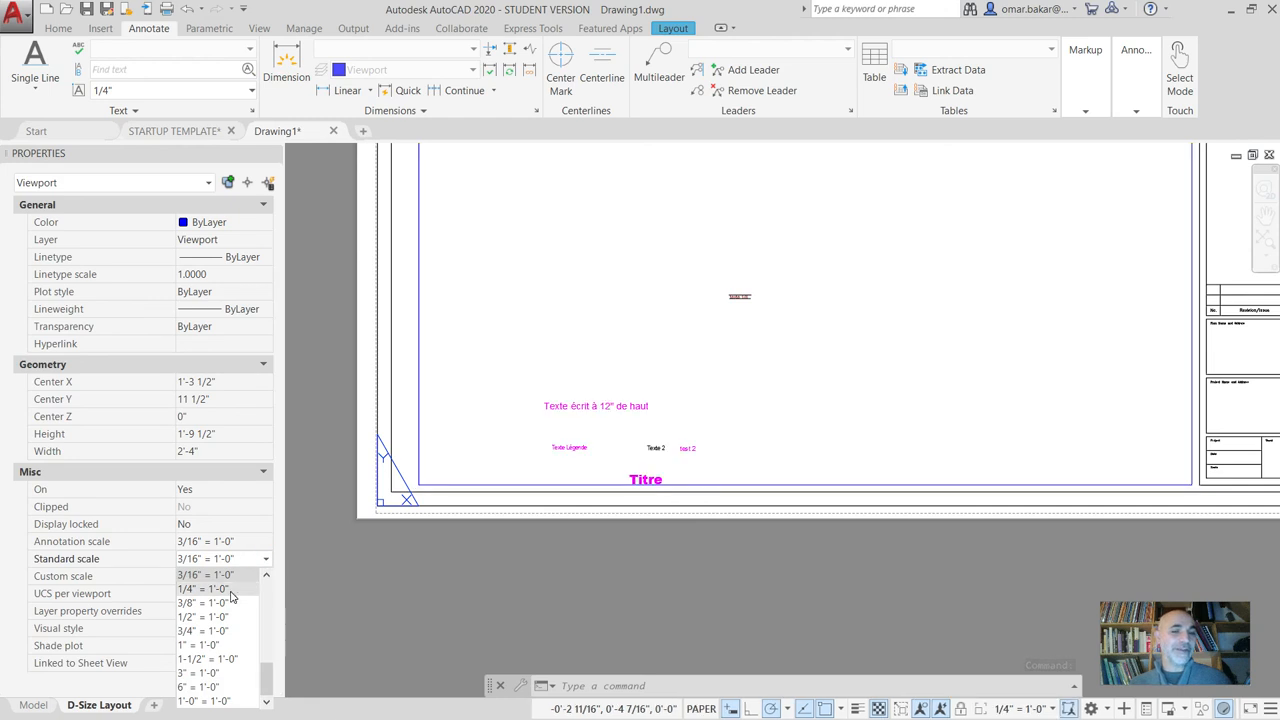
pyautogui.click(233, 589)
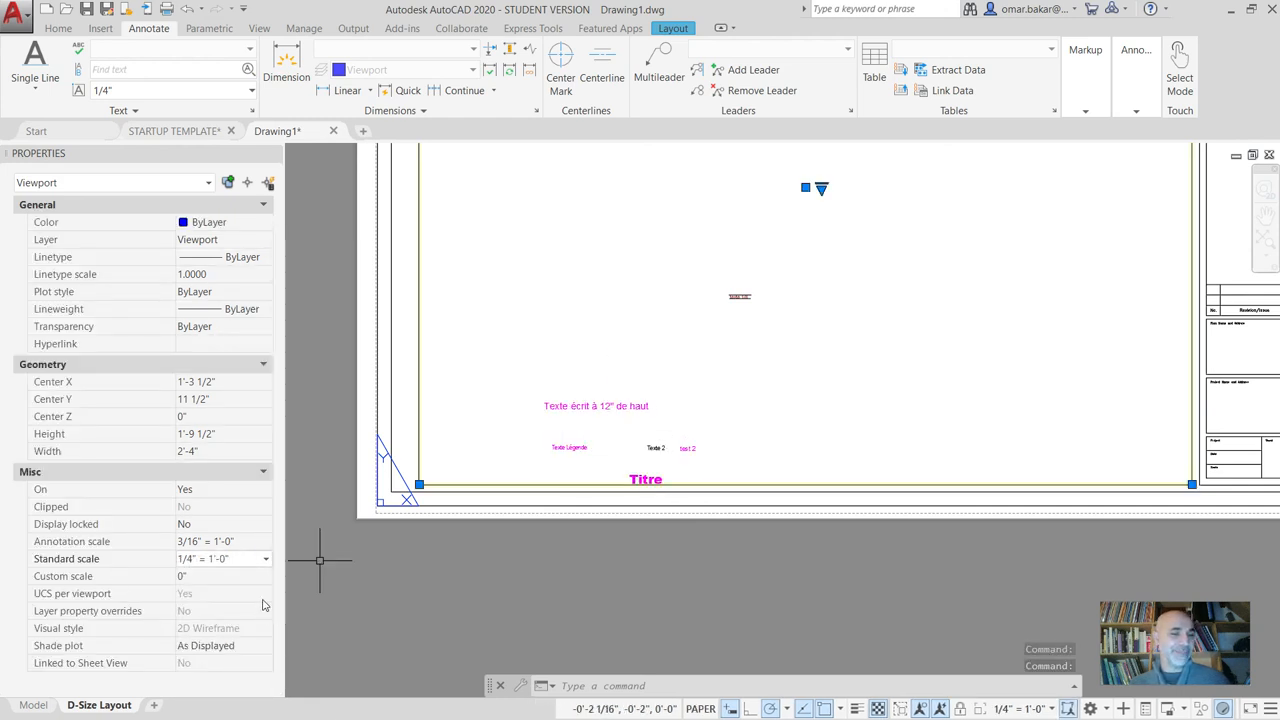
# Set the annotation scale of the selected layout viewport to 3/4" = 1'-0".
pyautogui.click(262, 545)
pyautogui.click(266, 545)
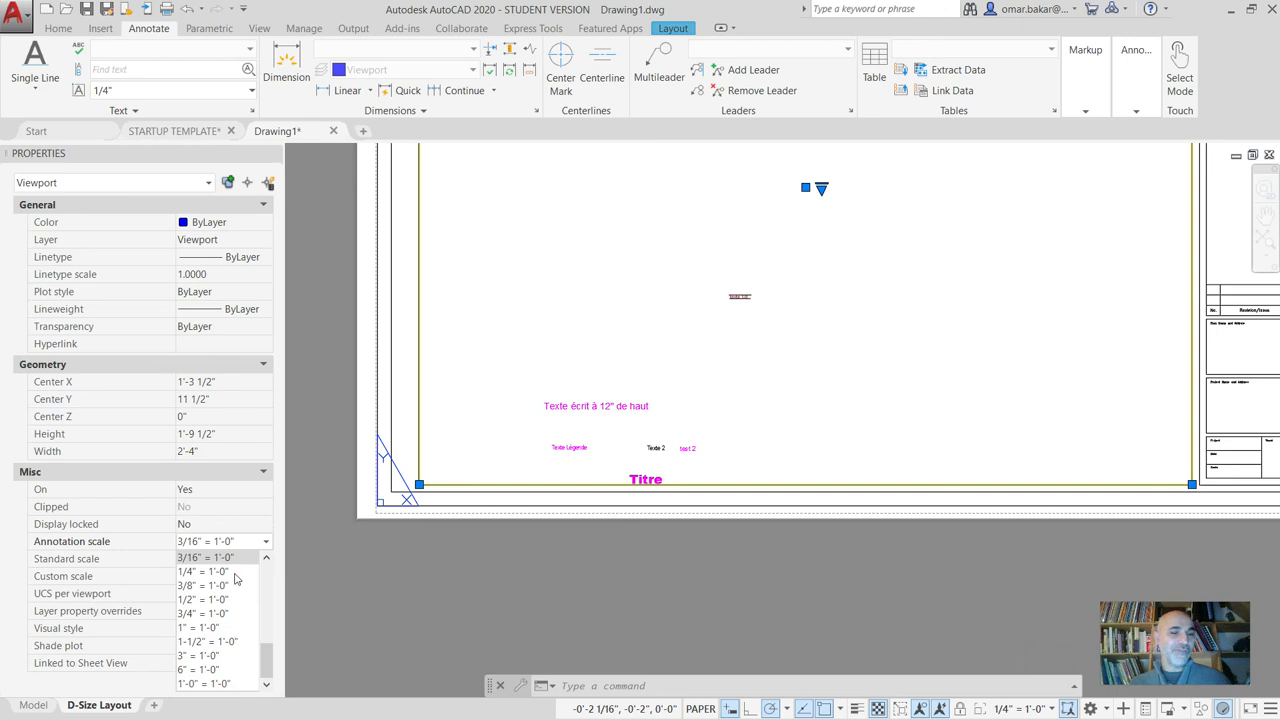
pyautogui.click(205, 613)
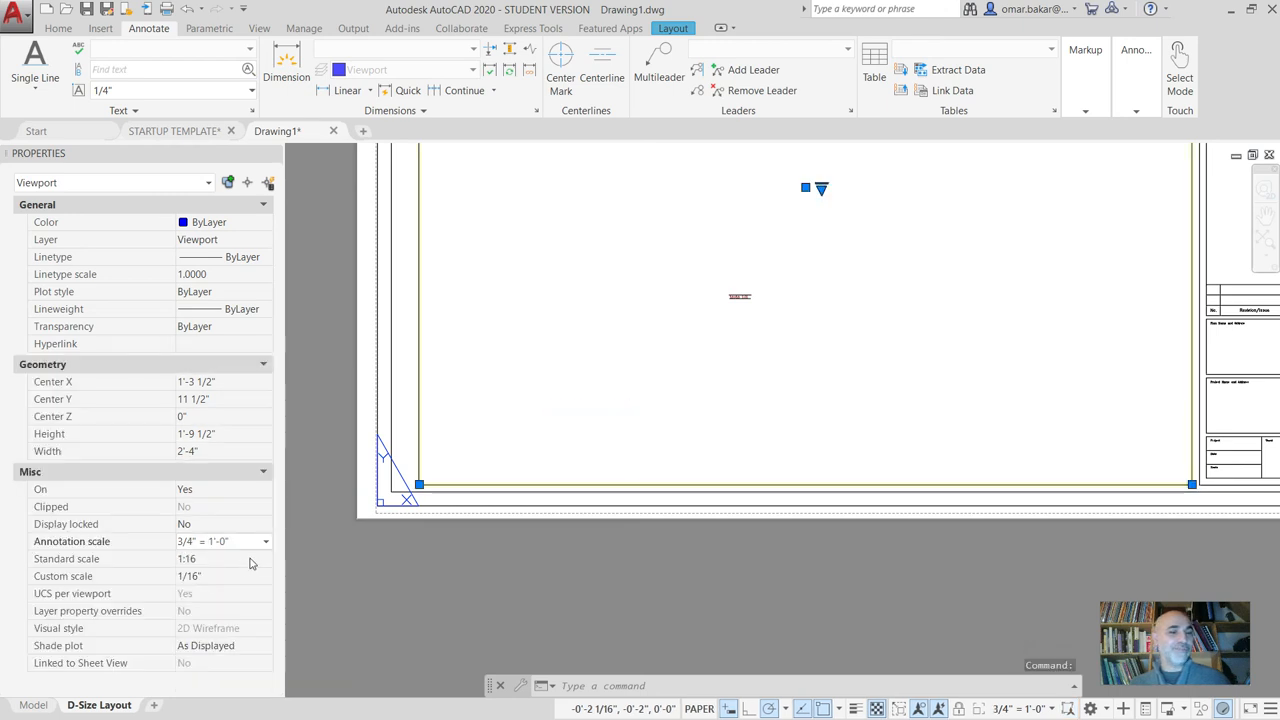
# Return the layout viewport's standard scale to 1/4" = 1'-0", leaving its annotation scale at 3/4" = 1'-0".
pyautogui.click(248, 561)
pyautogui.click(263, 561)
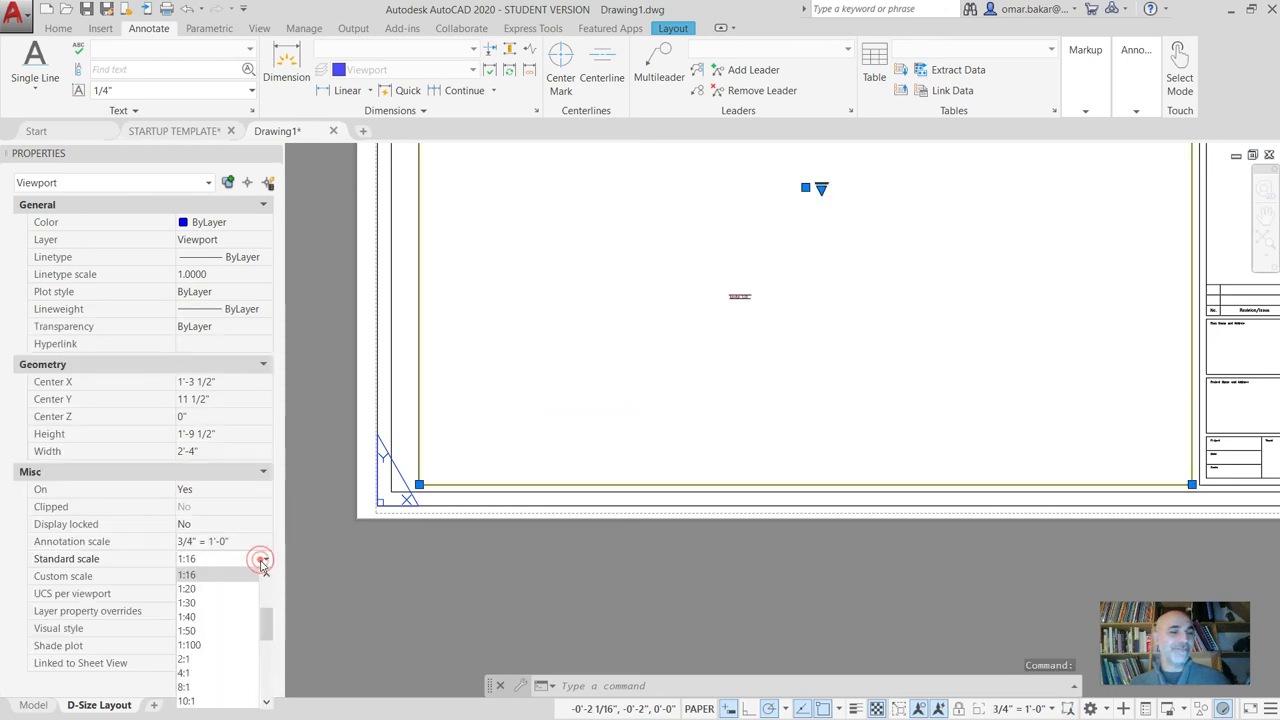
pyautogui.scroll(-3, 222, 650)
pyautogui.scroll(-2, 221, 651)
pyautogui.click(195, 619)
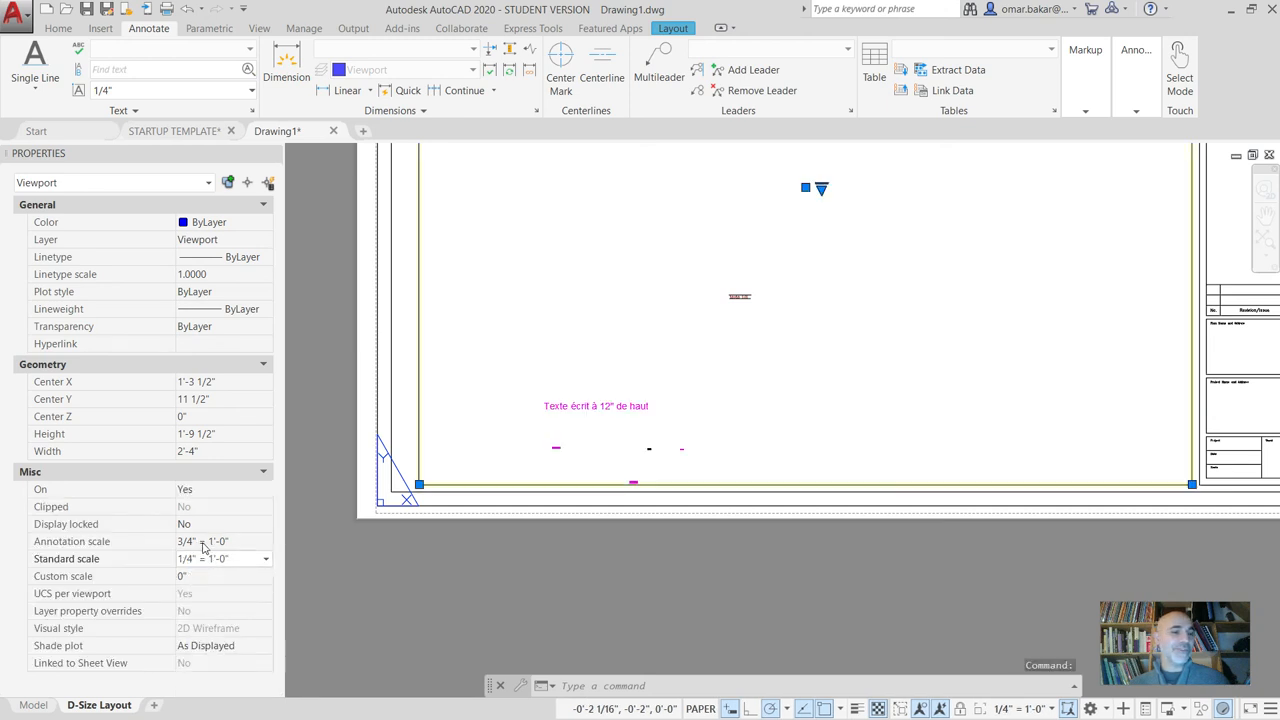
# Match the viewport's annotation scale to its standard scale at 1/4" = 1'-0" and switch to model space.
pyautogui.scroll(4, 625, 508)
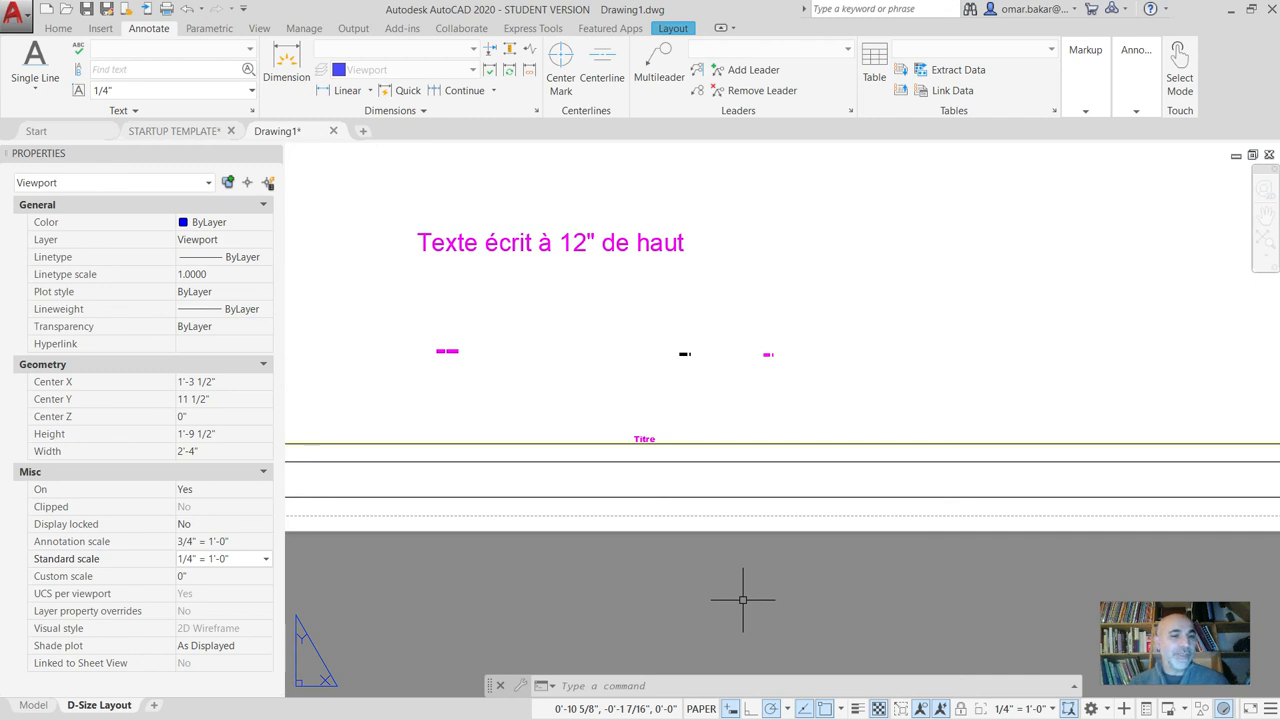
pyautogui.click(229, 545)
pyautogui.click(231, 541)
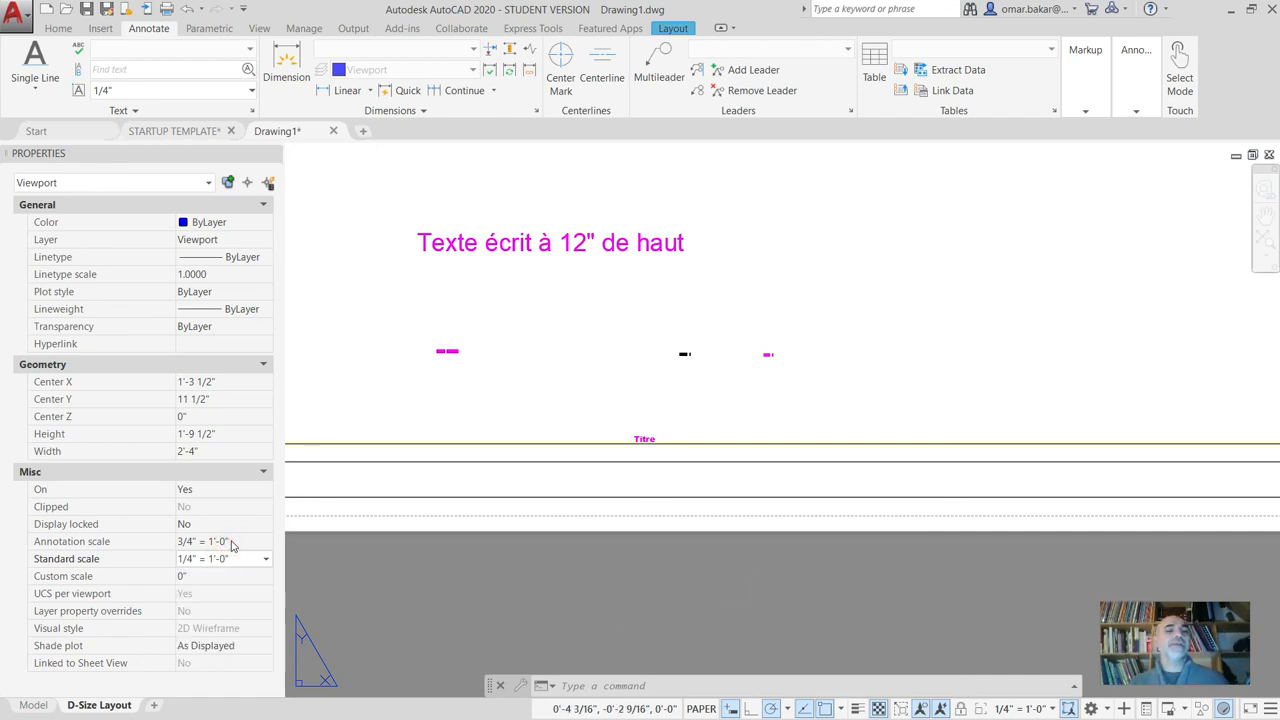
pyautogui.click(265, 541)
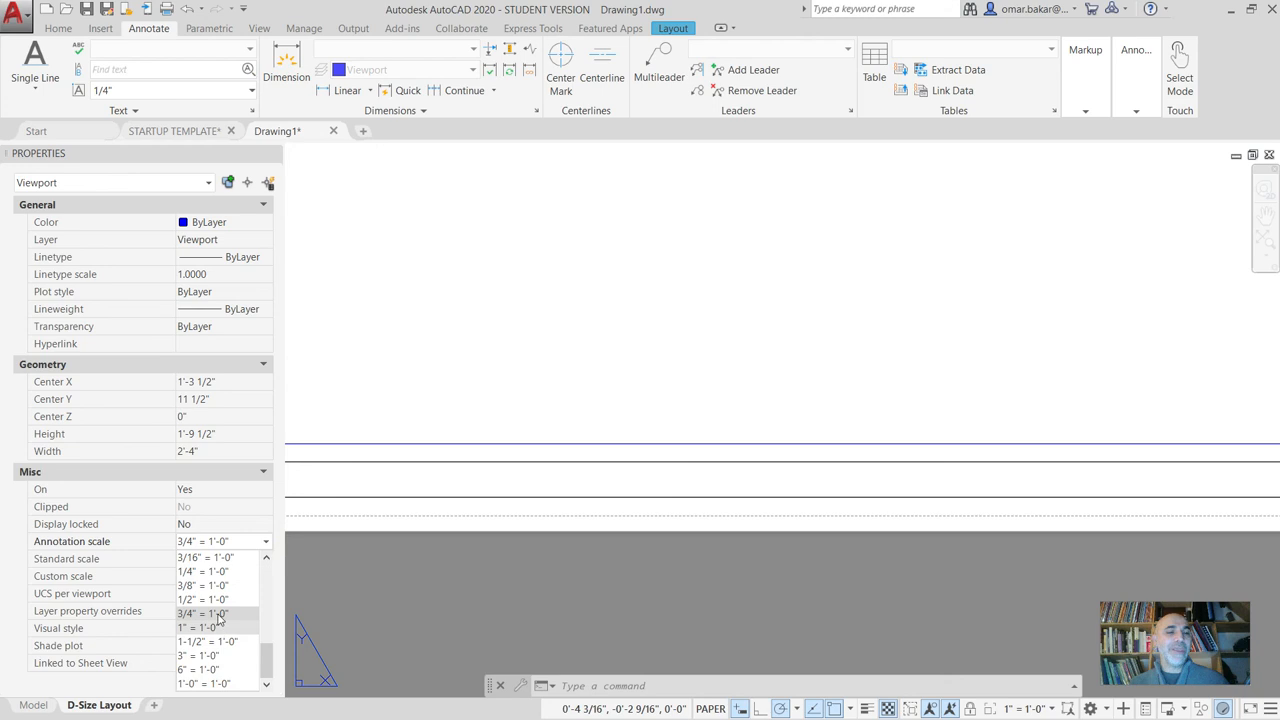
pyautogui.click(205, 572)
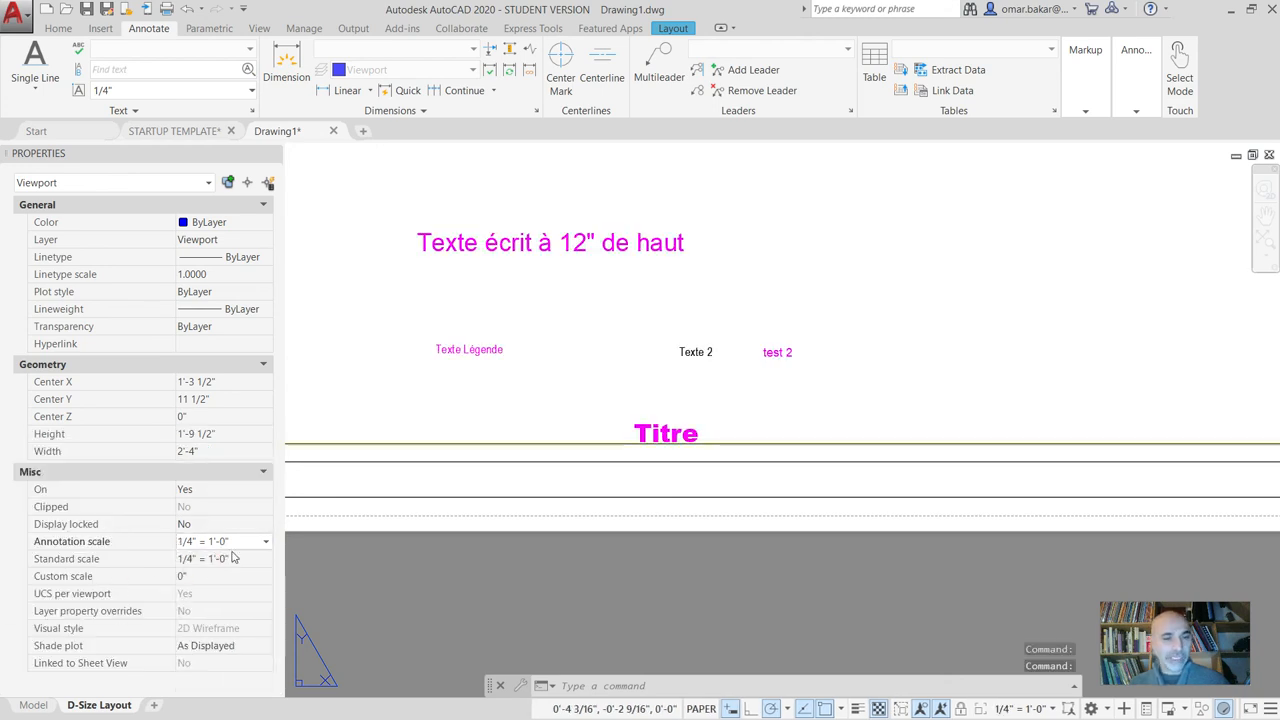
pyautogui.click(32, 705)
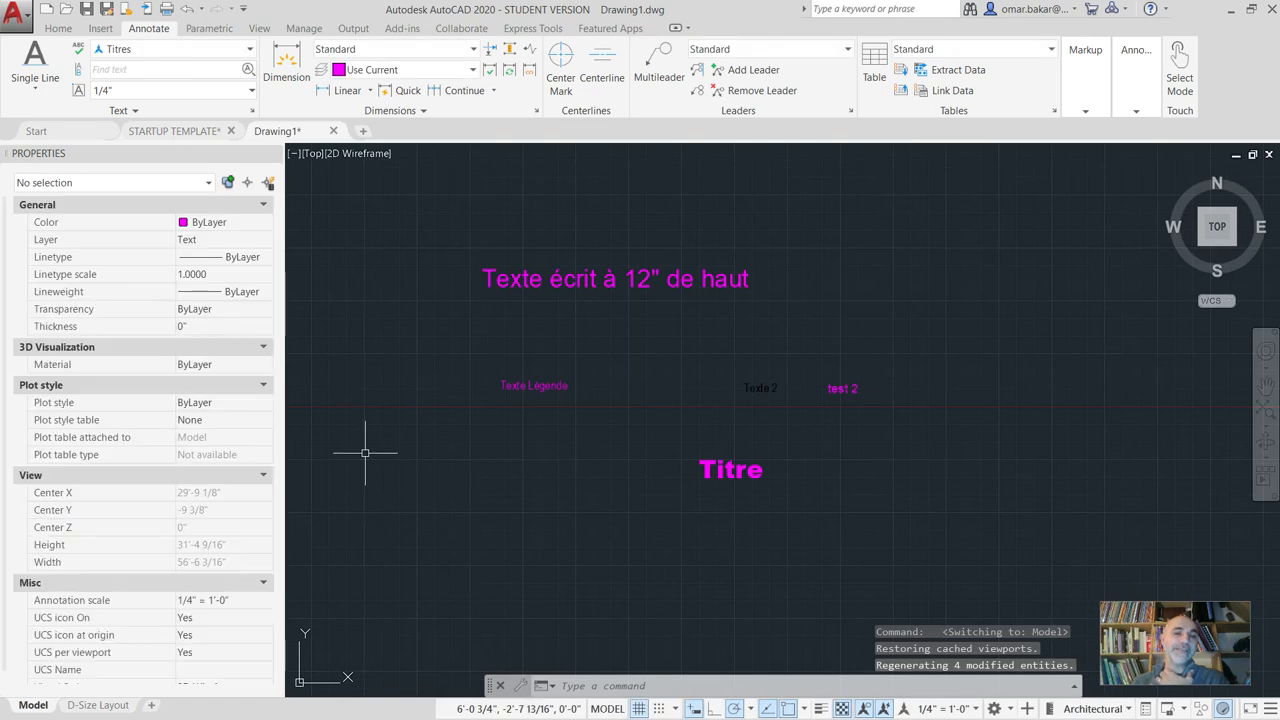